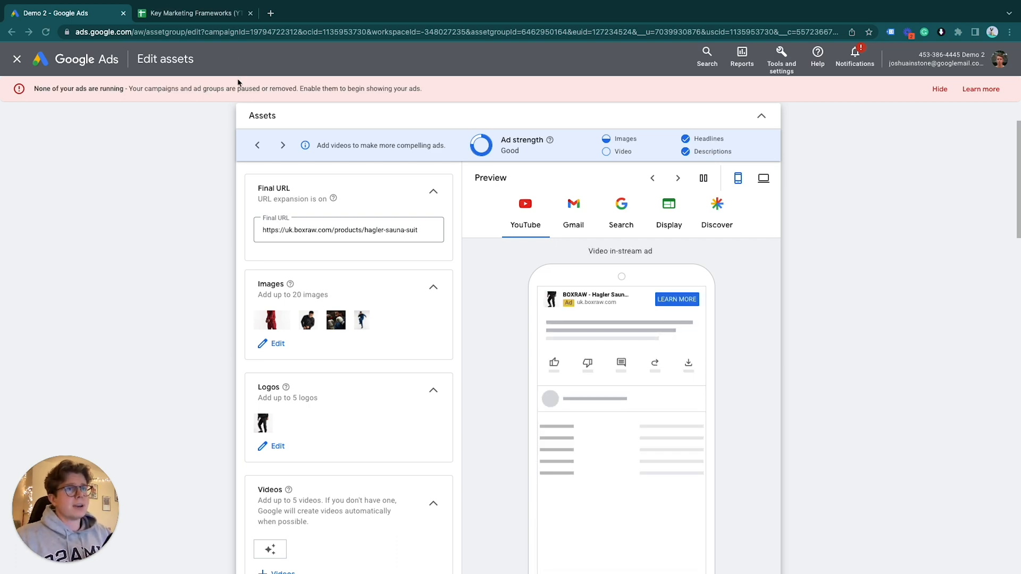
Review the Search Campaign Ad Copy Framework in the Key Marketing Frameworks spreadsheet and open the Performance Max Ad Copy Framework sheet
click(223, 15)
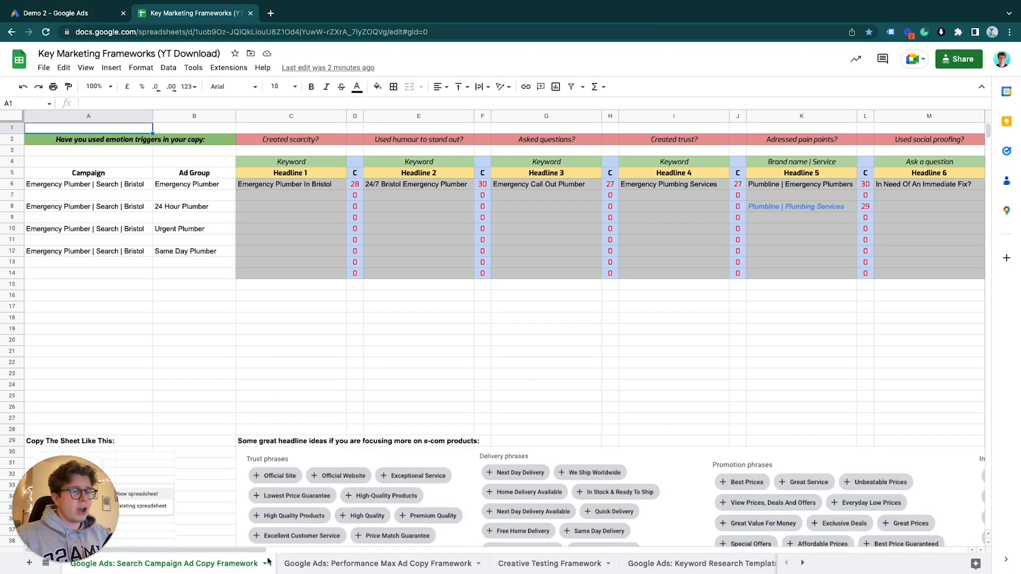
scroll(316, 303, right, 2)
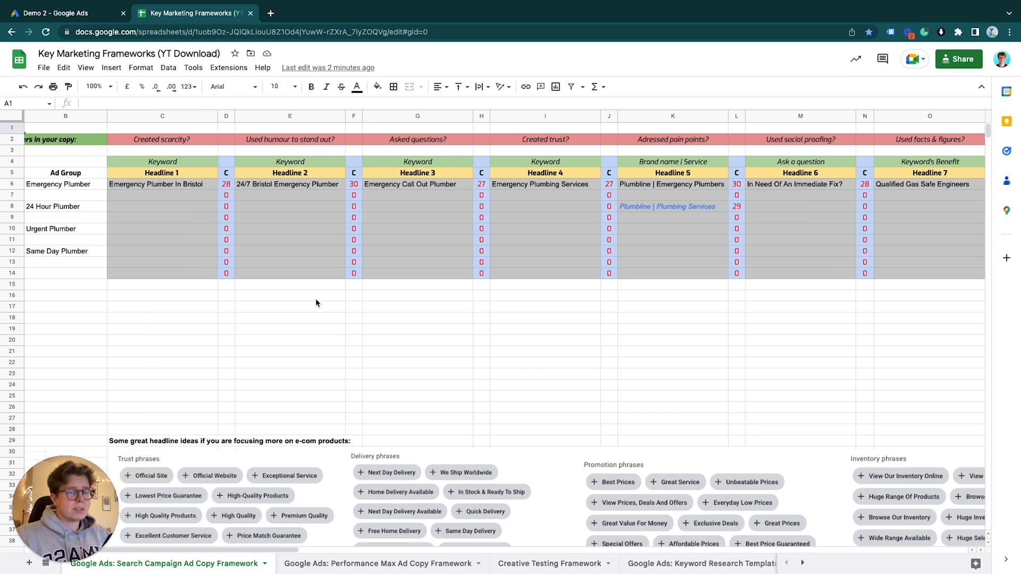
scroll(319, 292, right, 10)
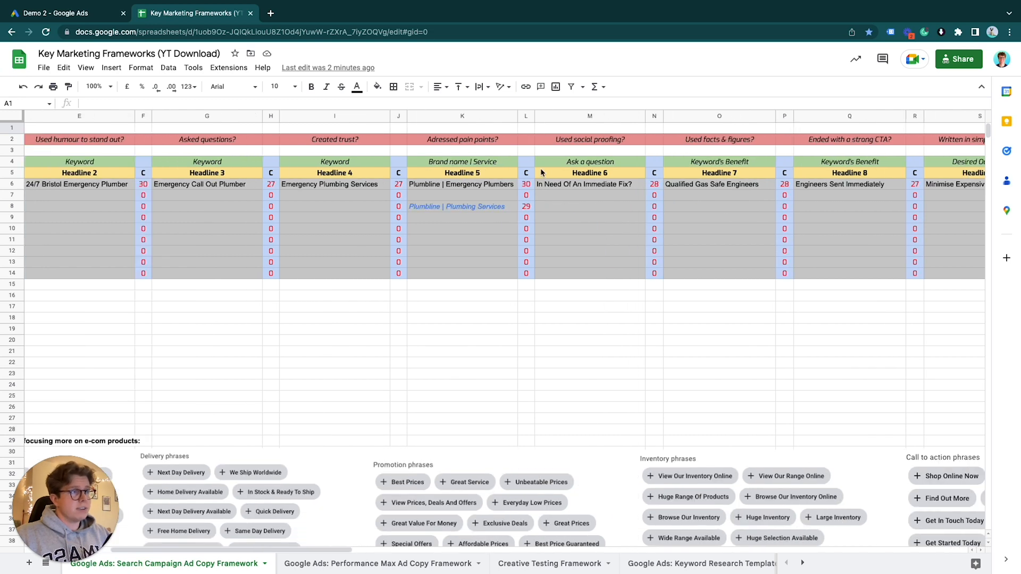
scroll(656, 182, right, 20)
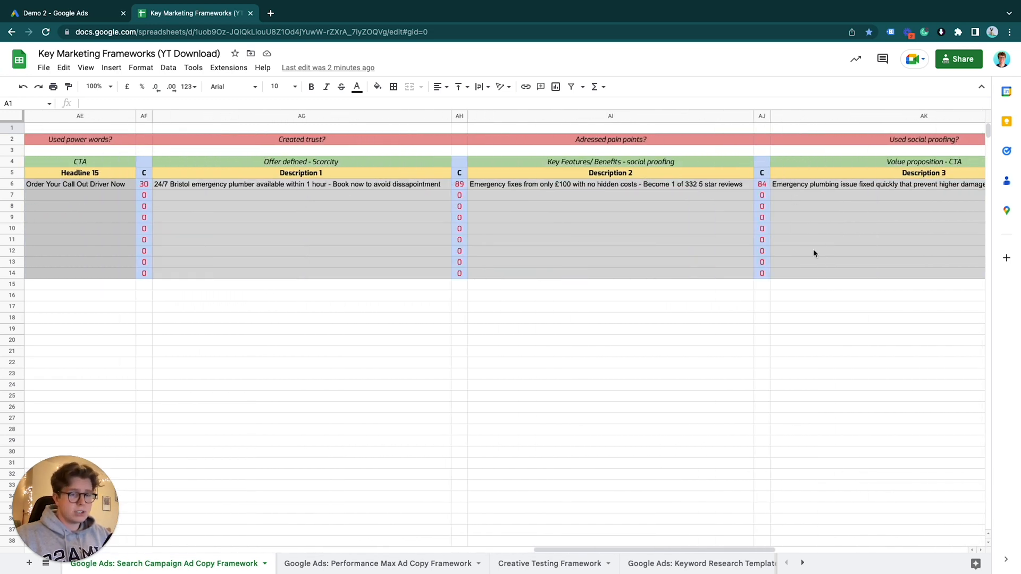
scroll(813, 253, right, 2)
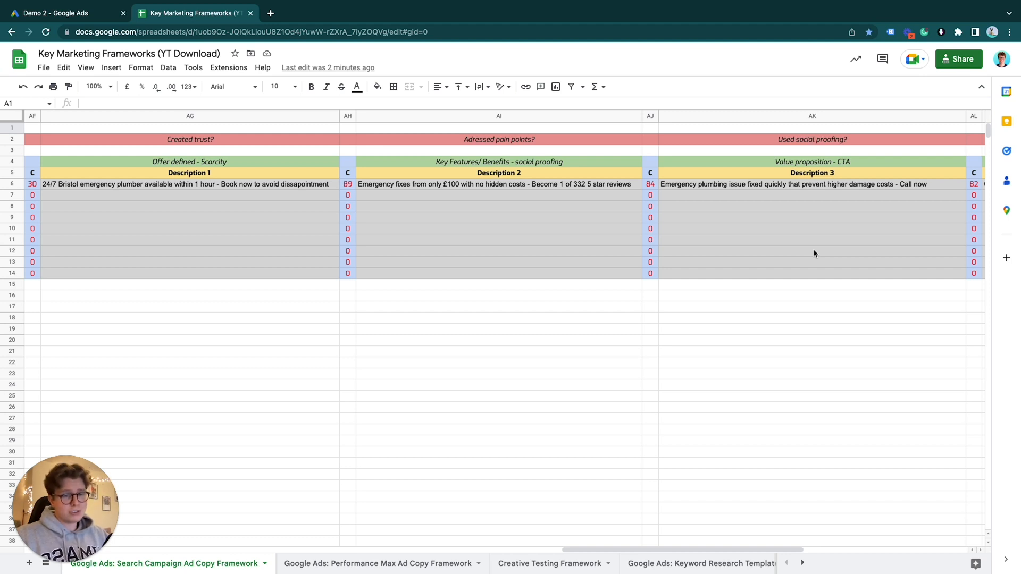
click(379, 564)
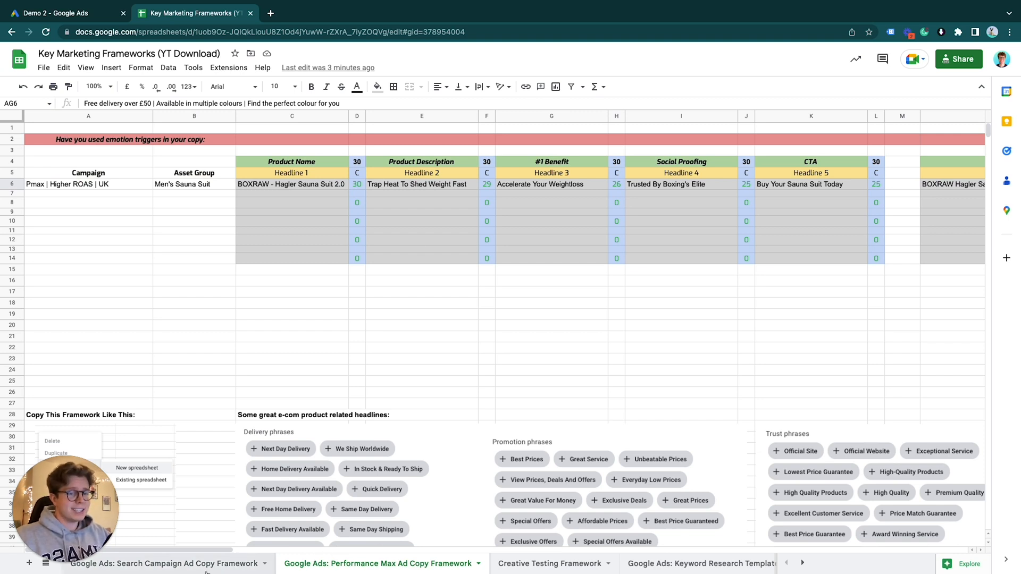
scroll(379, 566, right, 1)
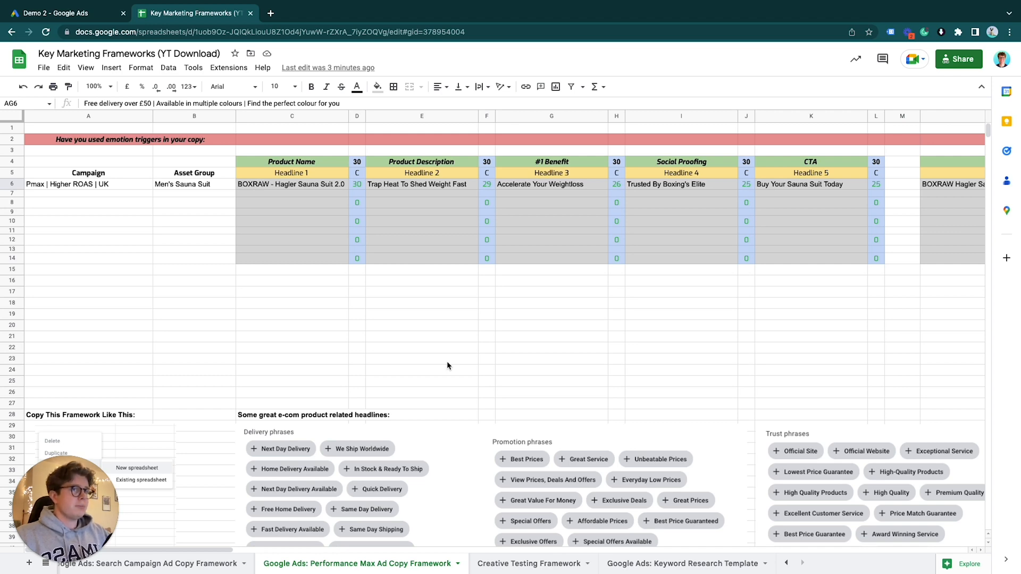
Switch to Google Ads and review the Men's Sauna Suit asset group's headlines, long headlines, descriptions, business name and sitelinks
click(85, 13)
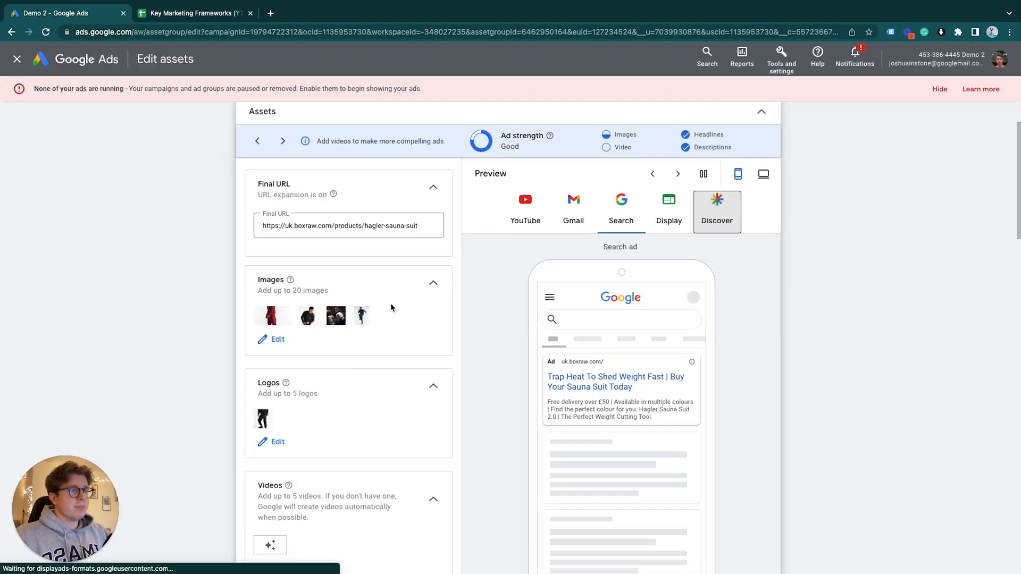
scroll(390, 303, down, 7)
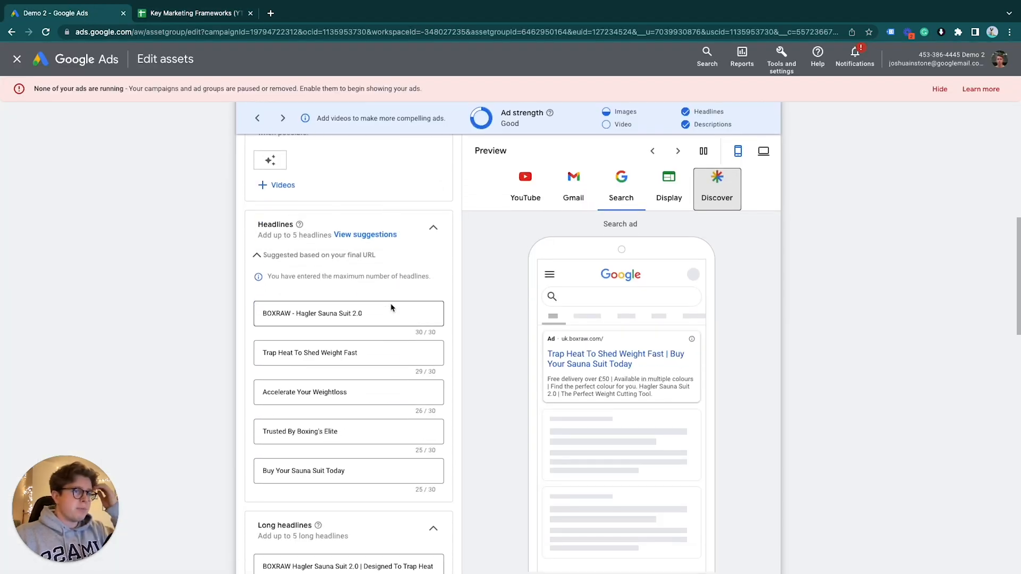
scroll(390, 308, down, 1)
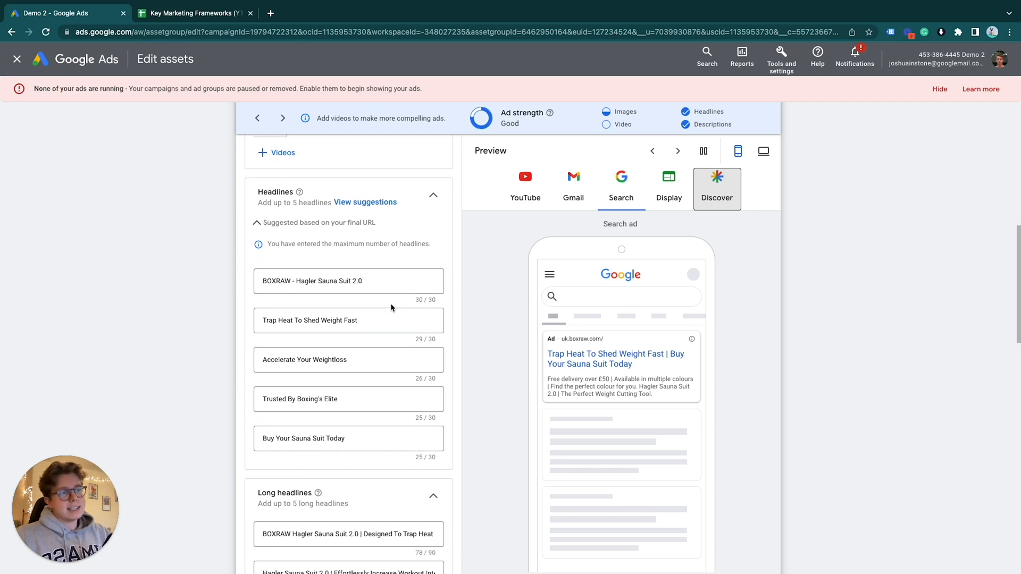
scroll(379, 429, down, 4)
scroll(379, 429, down, 3)
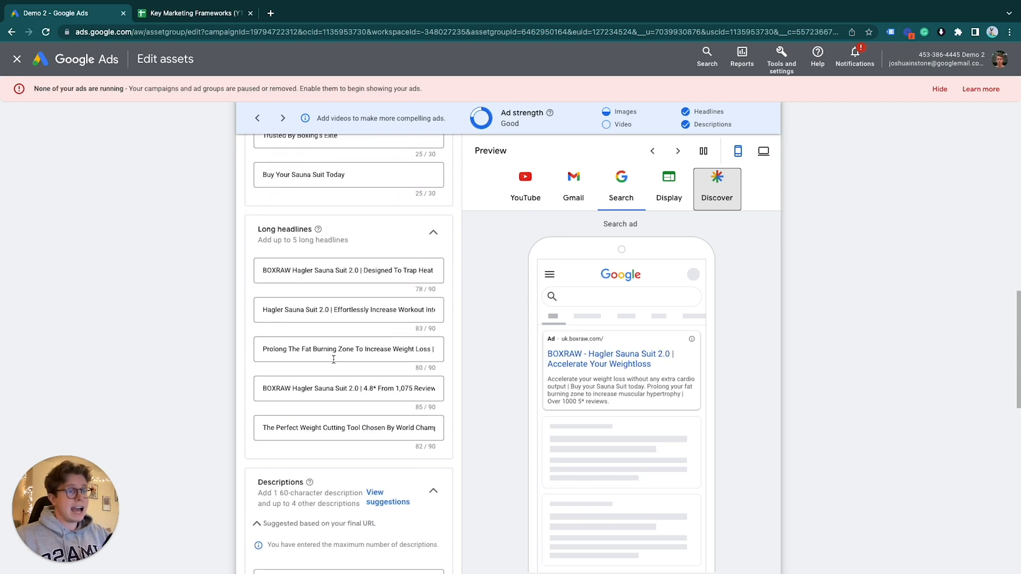
scroll(329, 245, down, 6)
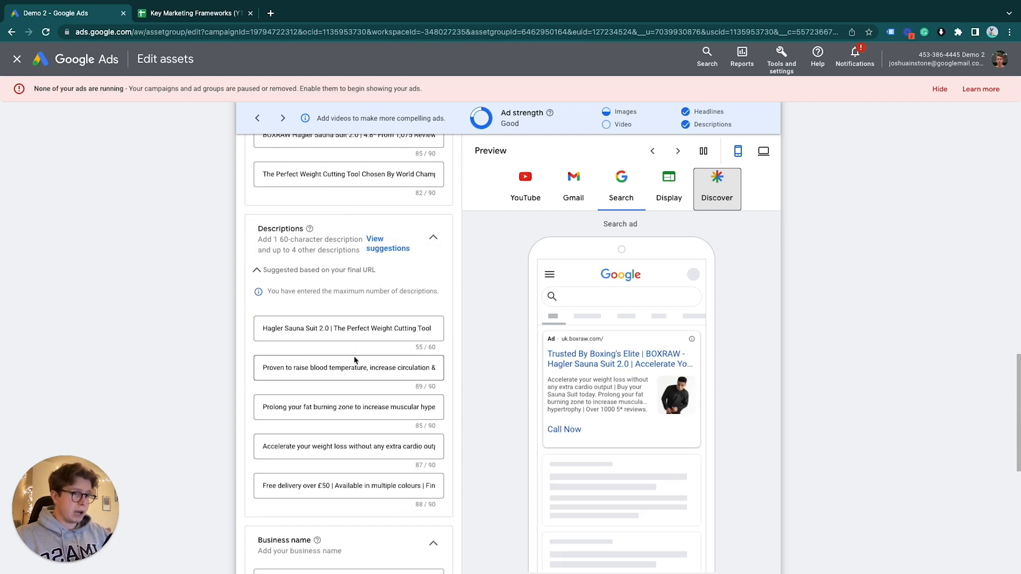
click(356, 328)
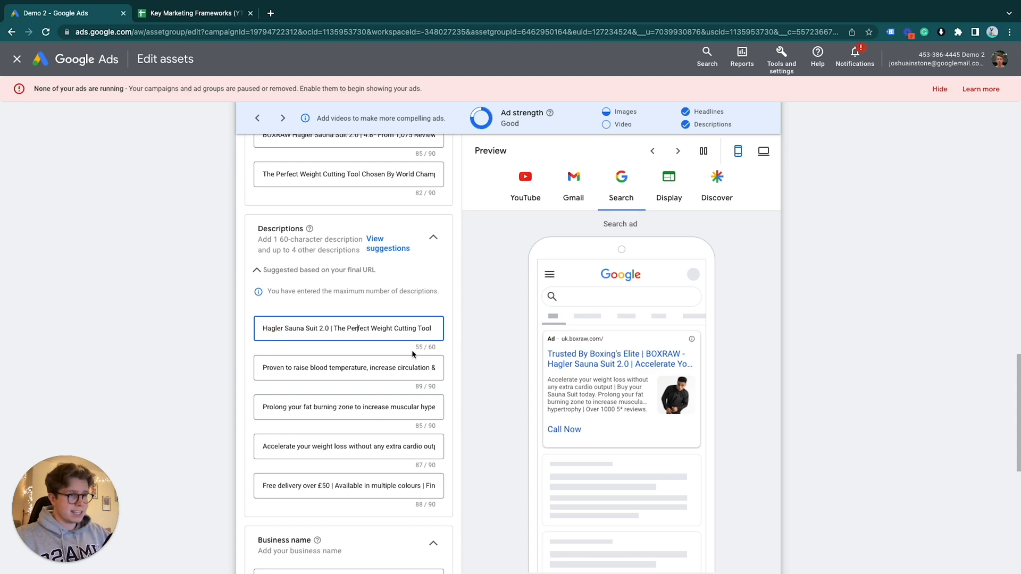
scroll(414, 350, down, 3)
scroll(414, 350, down, 5)
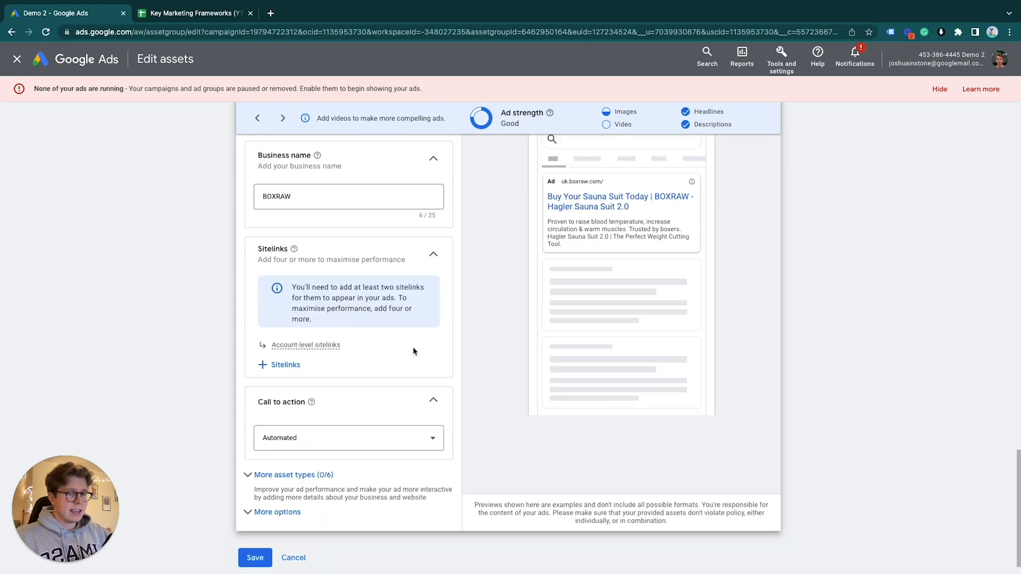
scroll(414, 350, up, 15)
scroll(414, 351, up, 5)
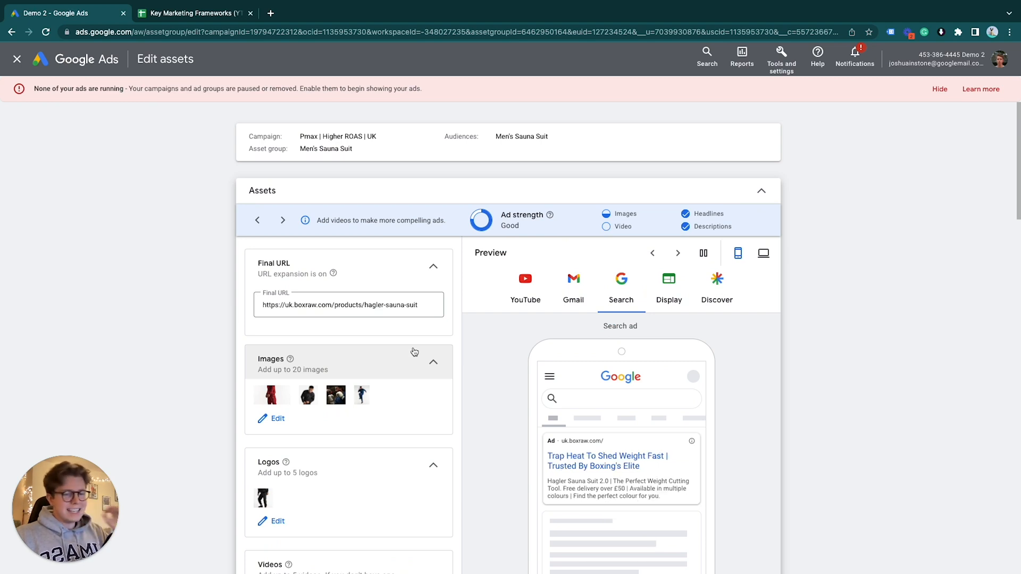
Preview the asset group's ads for YouTube, Gmail, Search, Display and Discover
scroll(413, 351, down, 2)
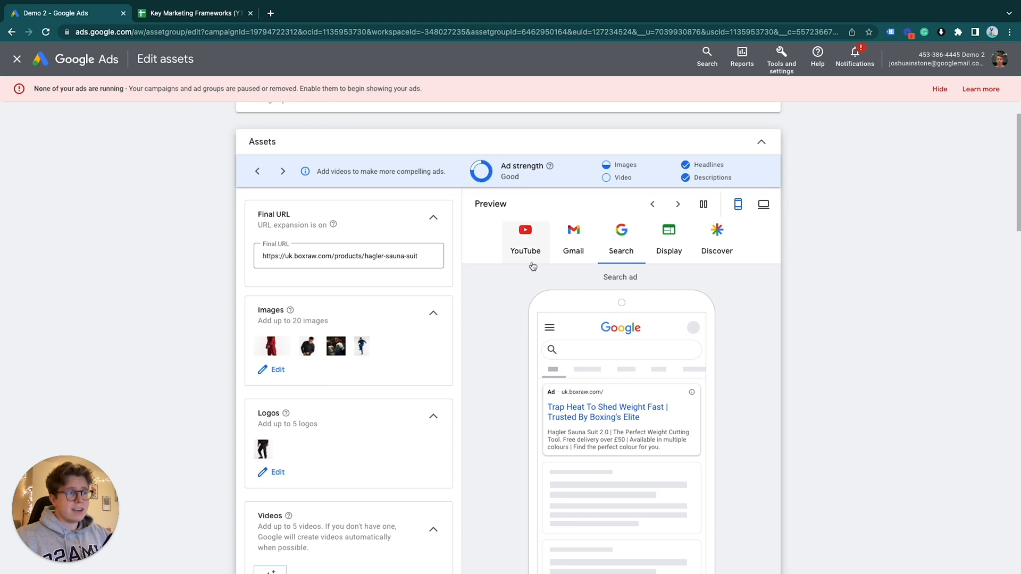
scroll(532, 265, down, 1)
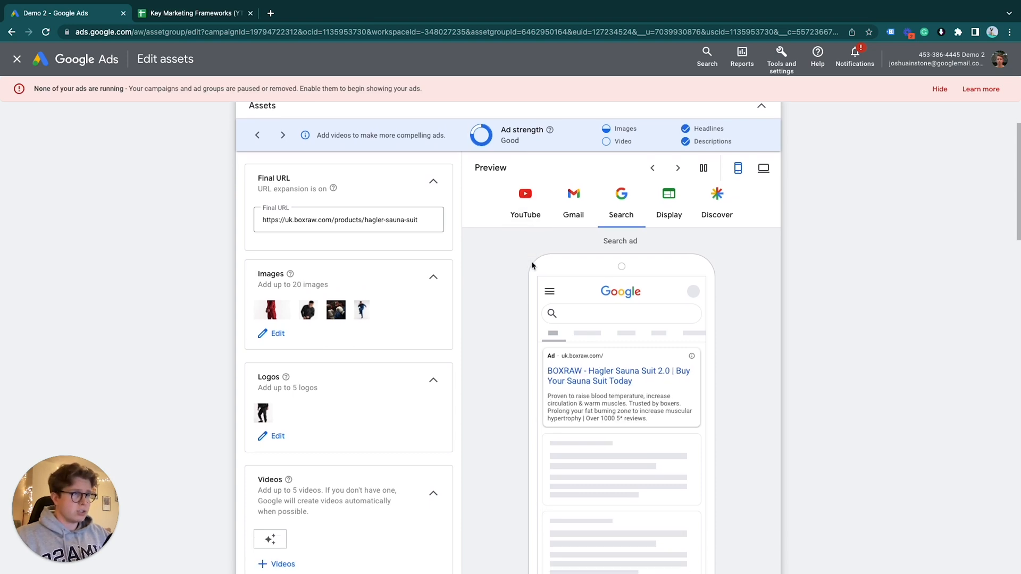
click(525, 207)
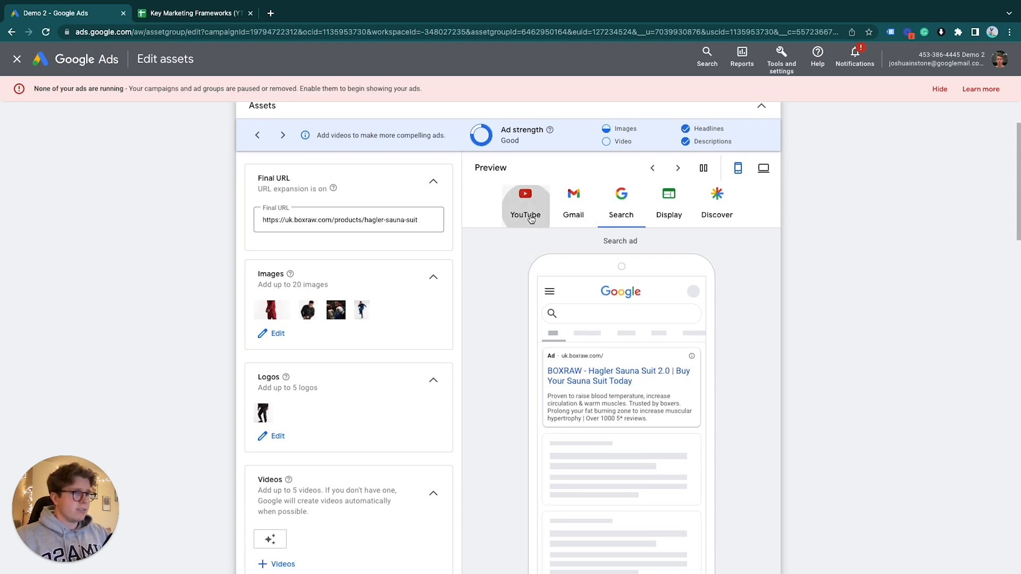
click(573, 209)
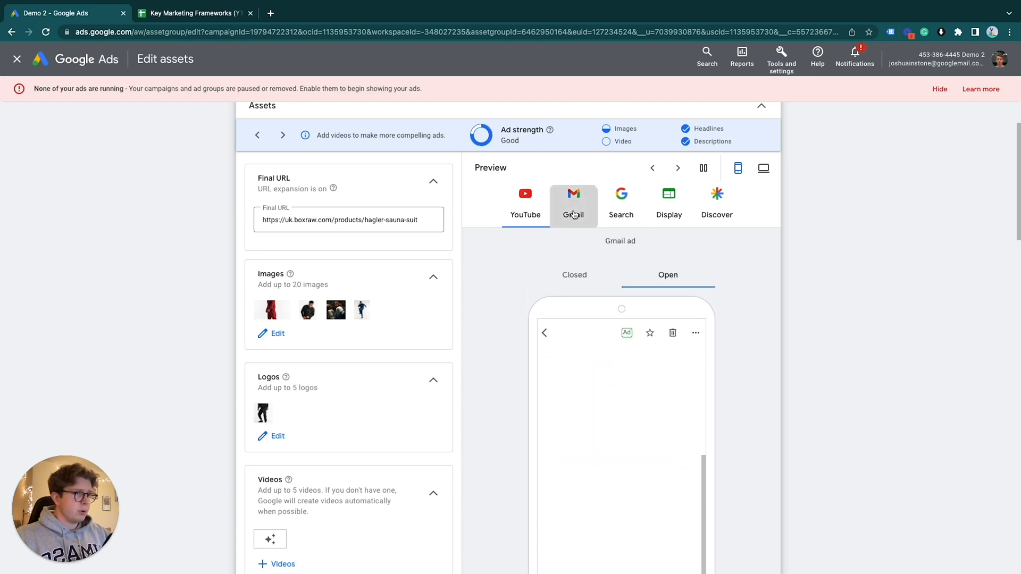
click(633, 215)
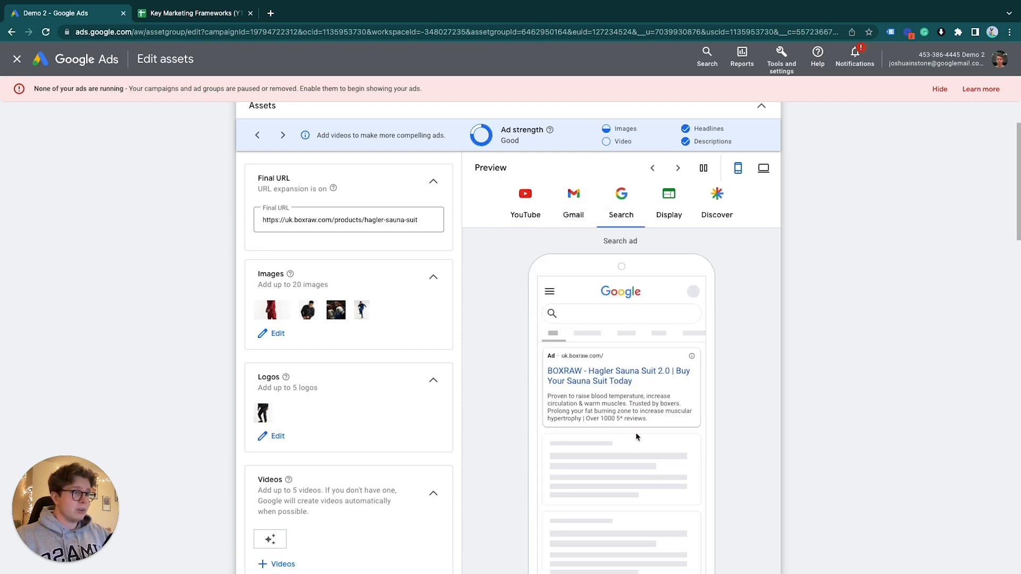
click(671, 215)
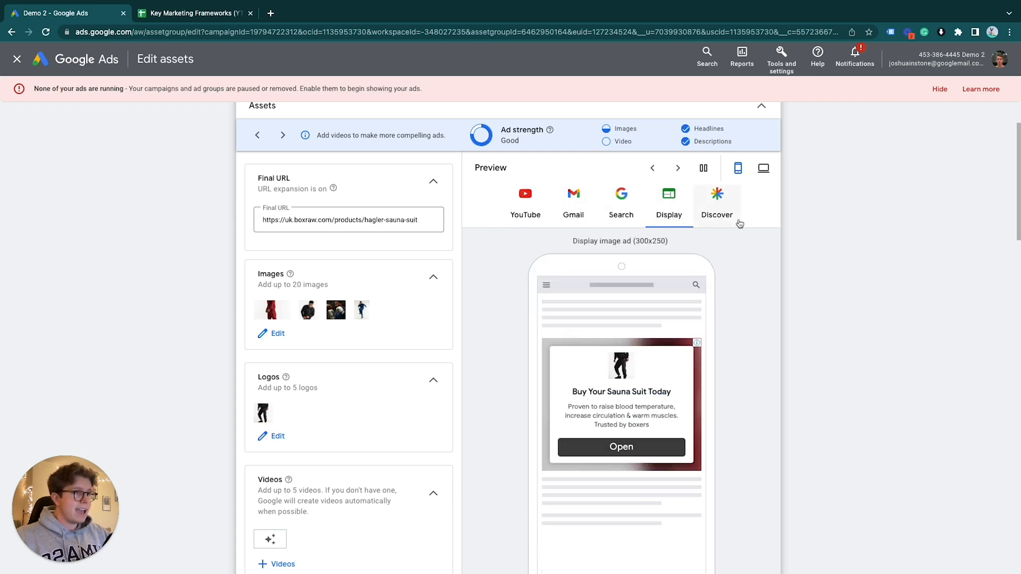
click(716, 208)
Examine the images, logos and videos assets and check the Gmail and Search ad previews again
scroll(696, 429, down, 1)
scroll(696, 430, down, 2)
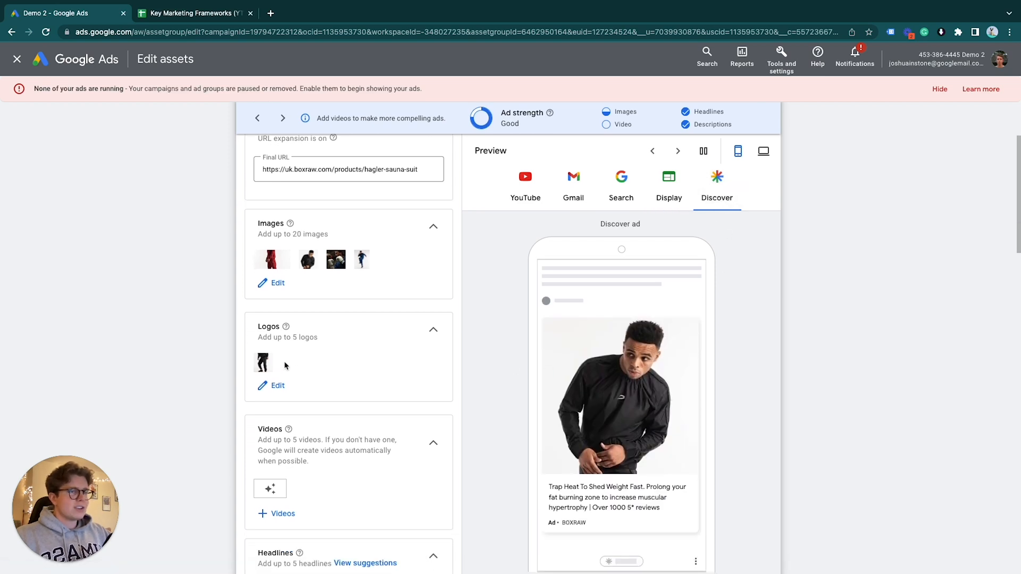
scroll(285, 366, down, 2)
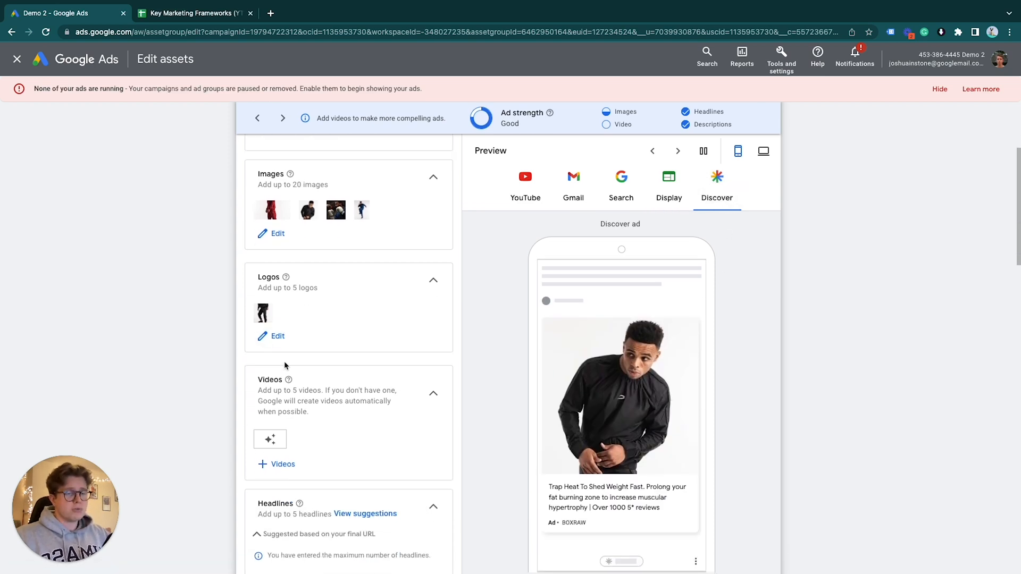
scroll(284, 366, down, 1)
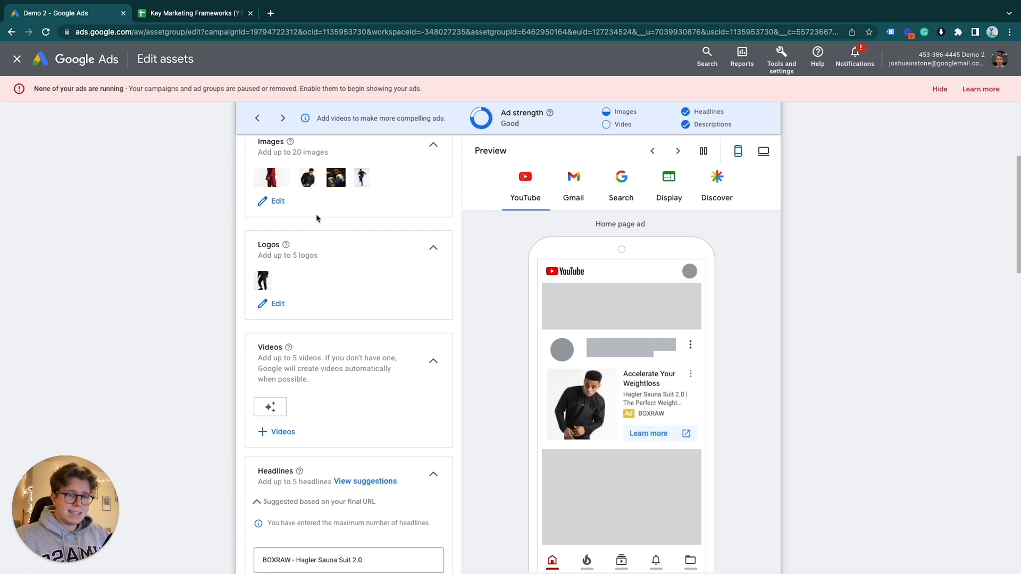
click(568, 196)
click(630, 198)
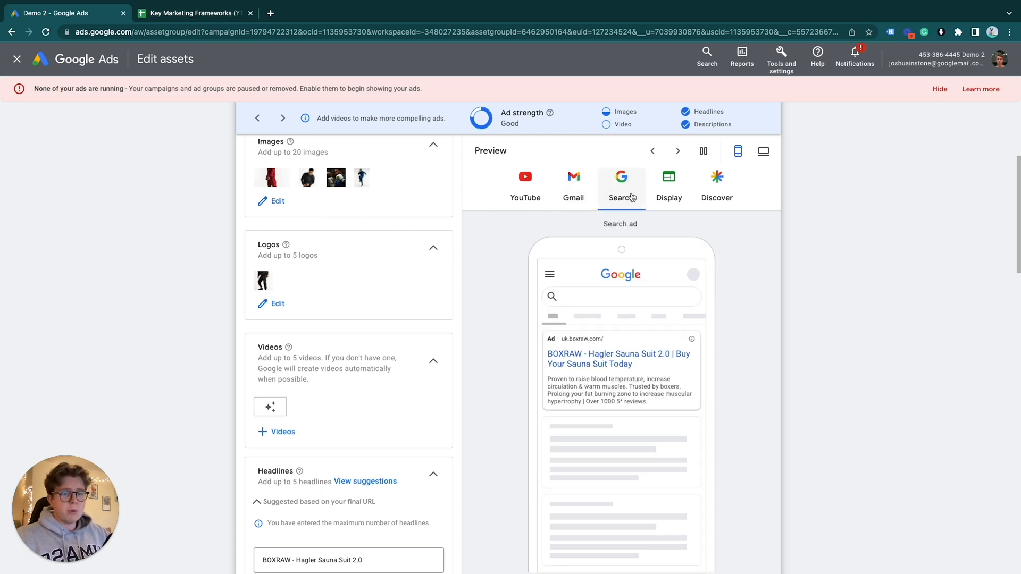
click(189, 12)
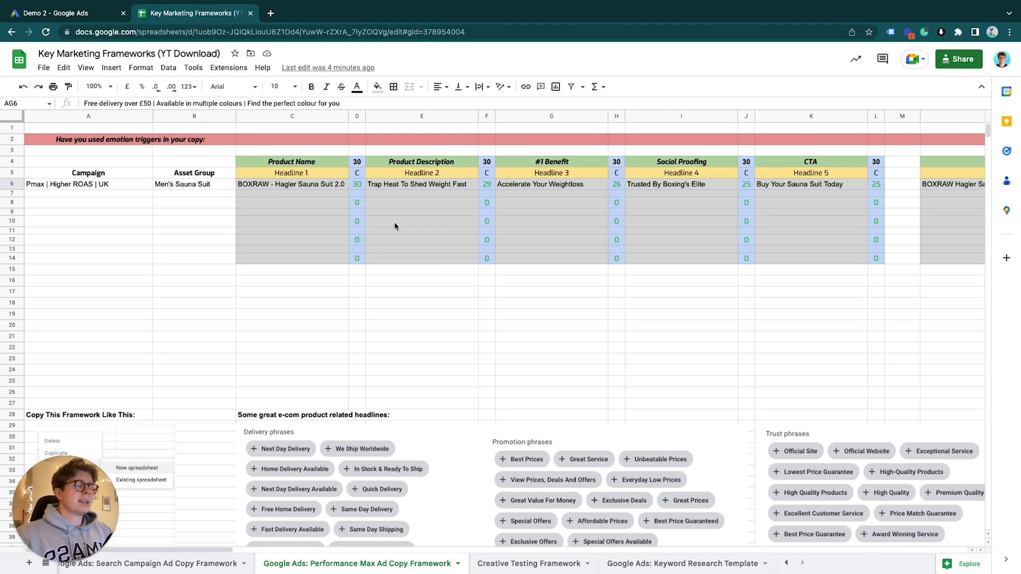
click(99, 19)
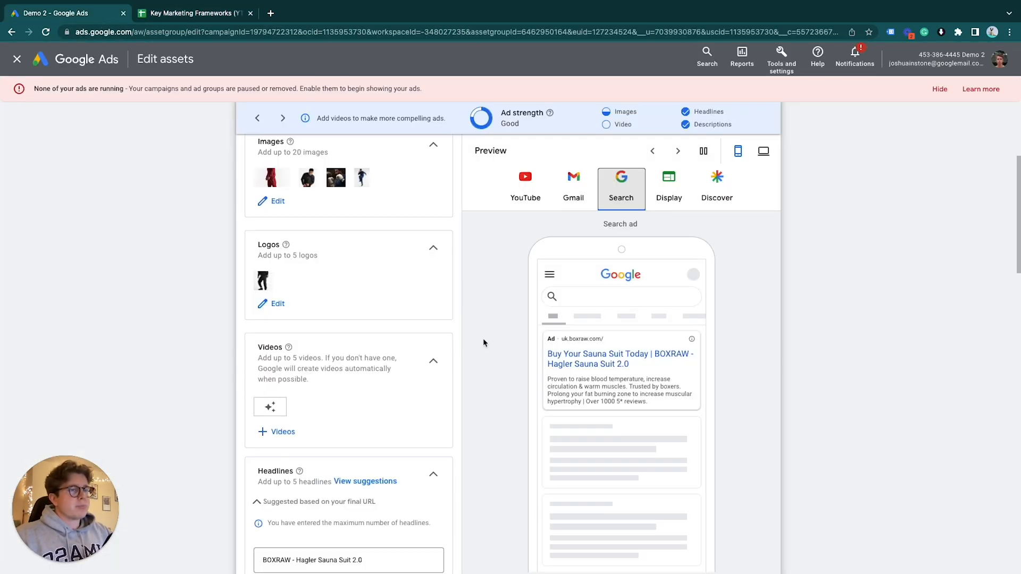
Copy the asset group's final URL, open it in a new browser tab and look over the product page's details and description
scroll(482, 342, up, 4)
click(360, 304)
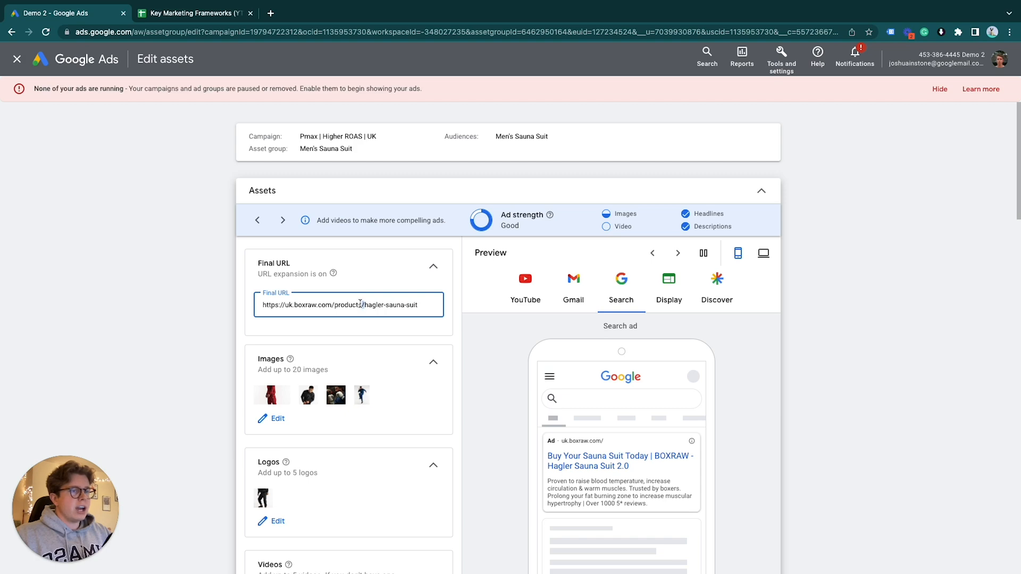
triple_click(360, 304)
key(ctrl+c)
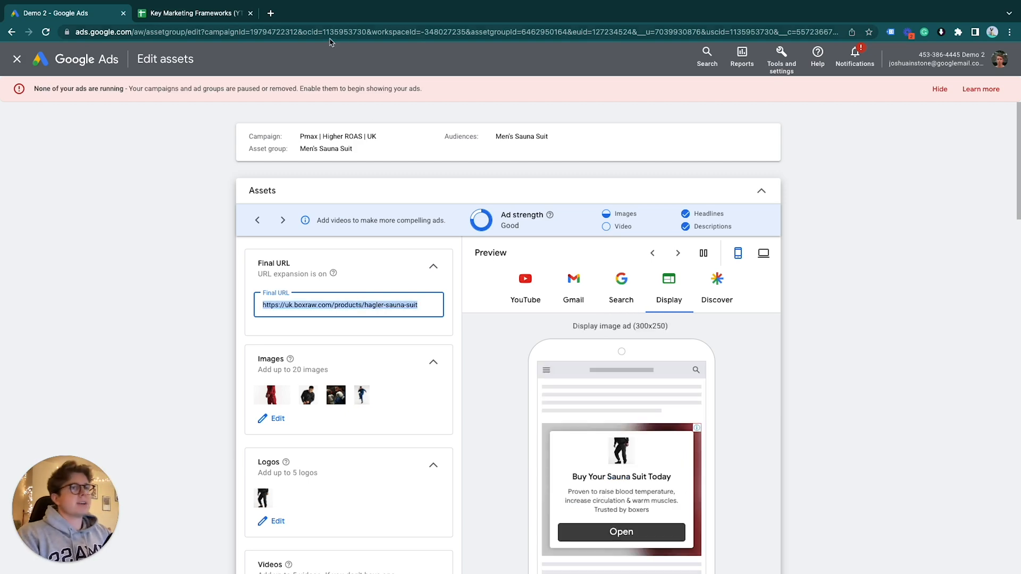
click(271, 16)
key(ctrl+v)
key(Return)
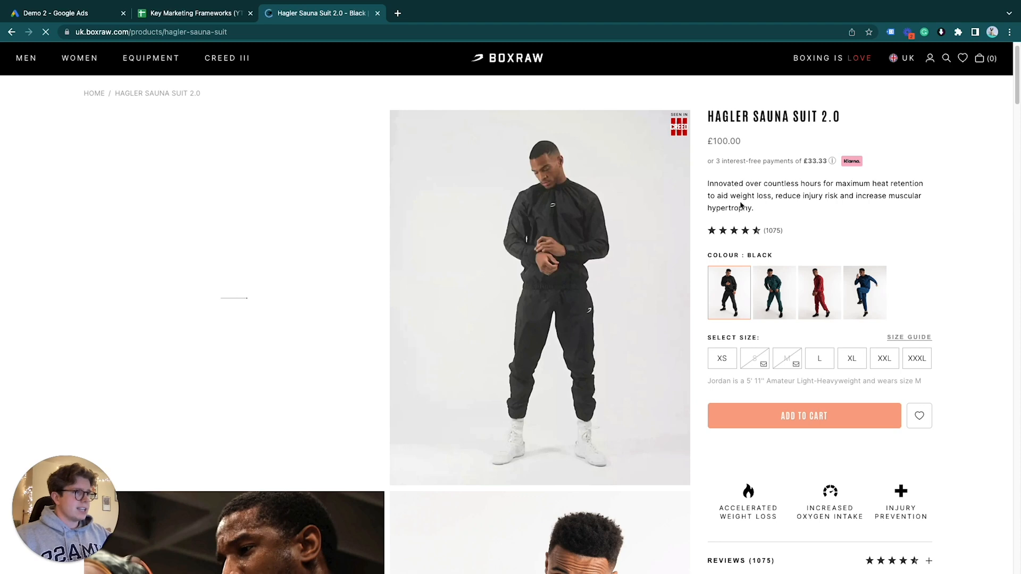
scroll(468, 331, down, 2)
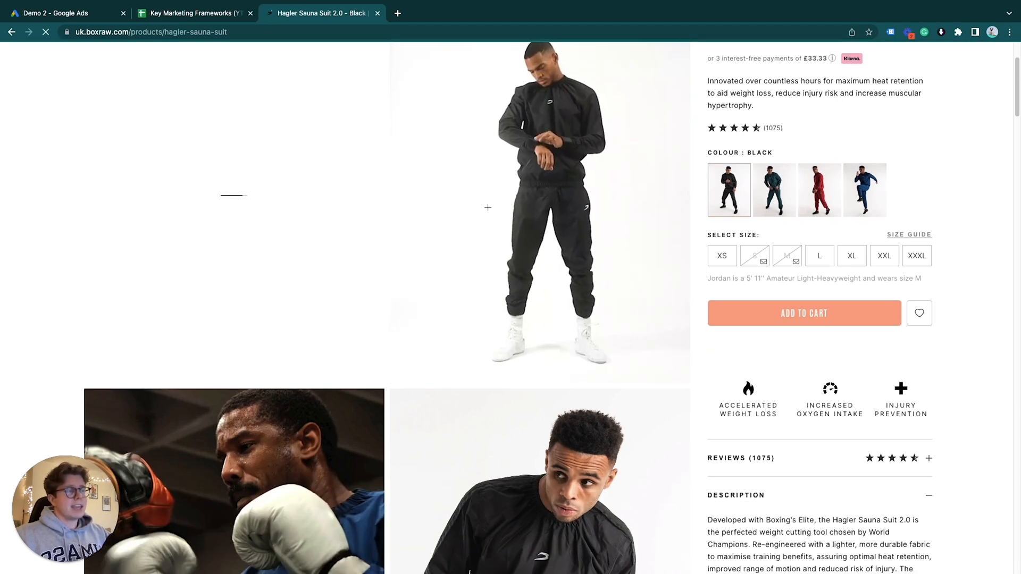
scroll(657, 258, down, 3)
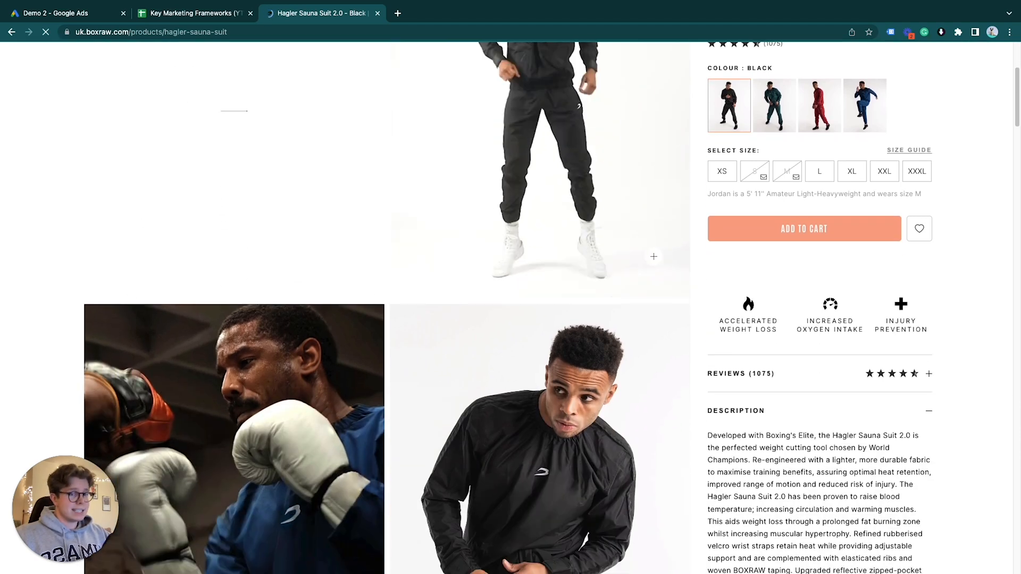
Return to the Key Marketing Frameworks spreadsheet and select the Headline 1 and Headline 5 columns together
click(197, 12)
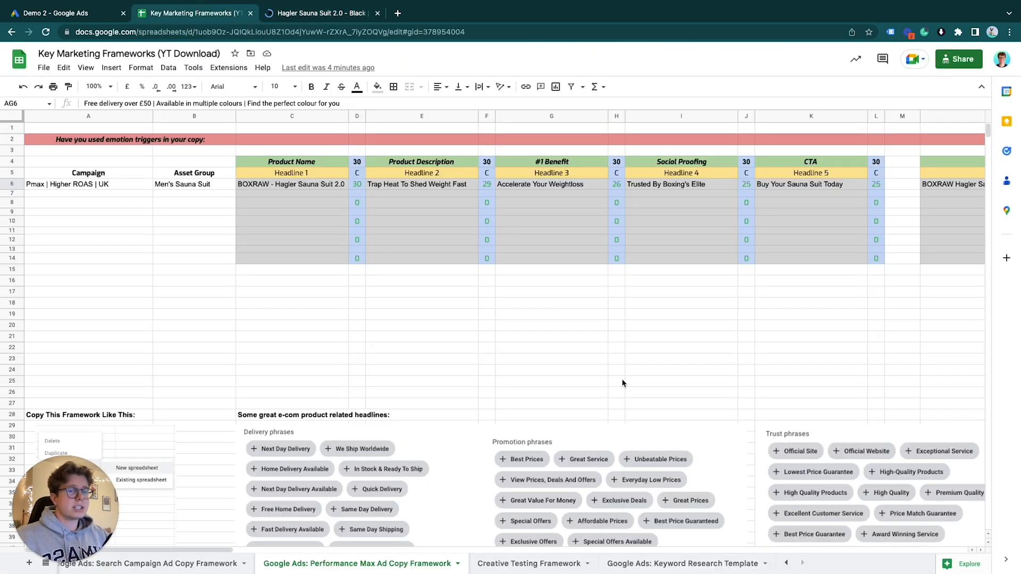
click(321, 115)
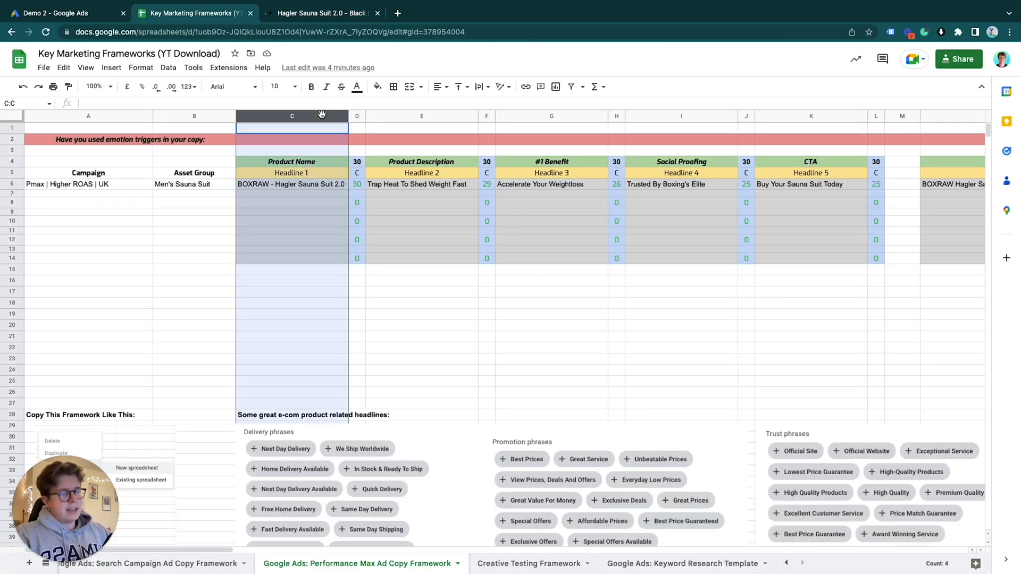
ctrl+click(808, 115)
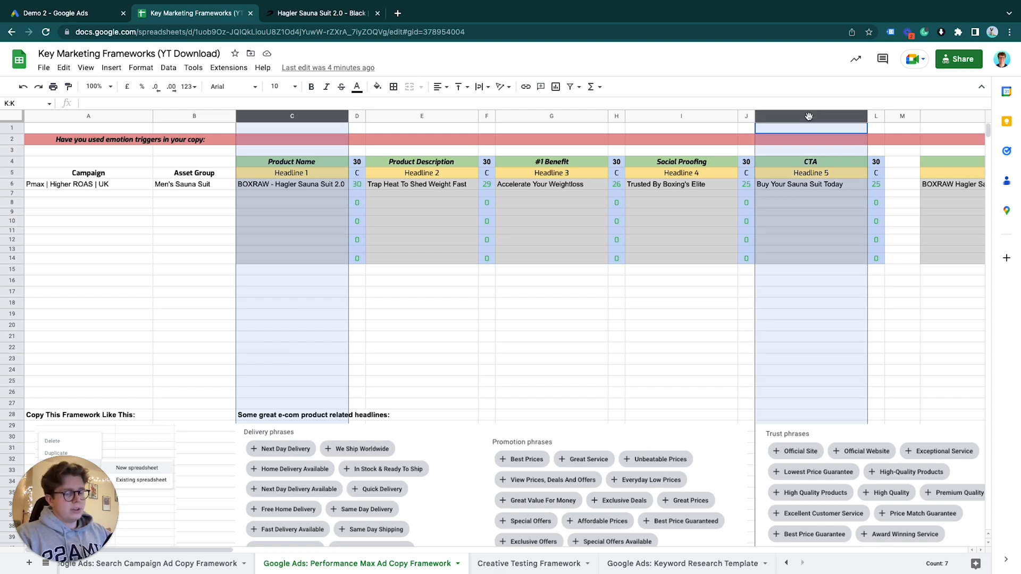
Examine the Headline 1 column and its product name example in the Performance Max ad copy framework
click(525, 301)
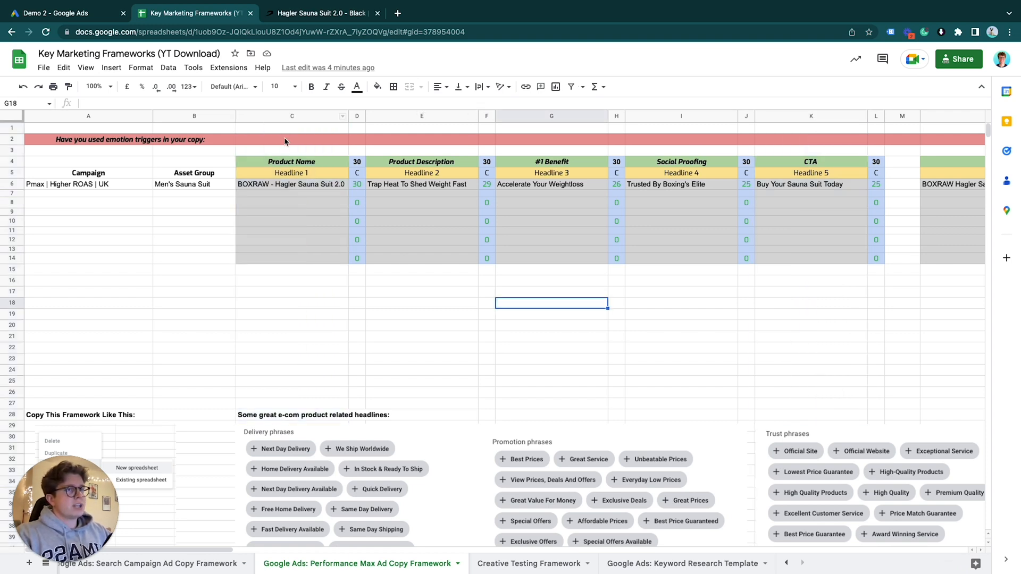
click(290, 116)
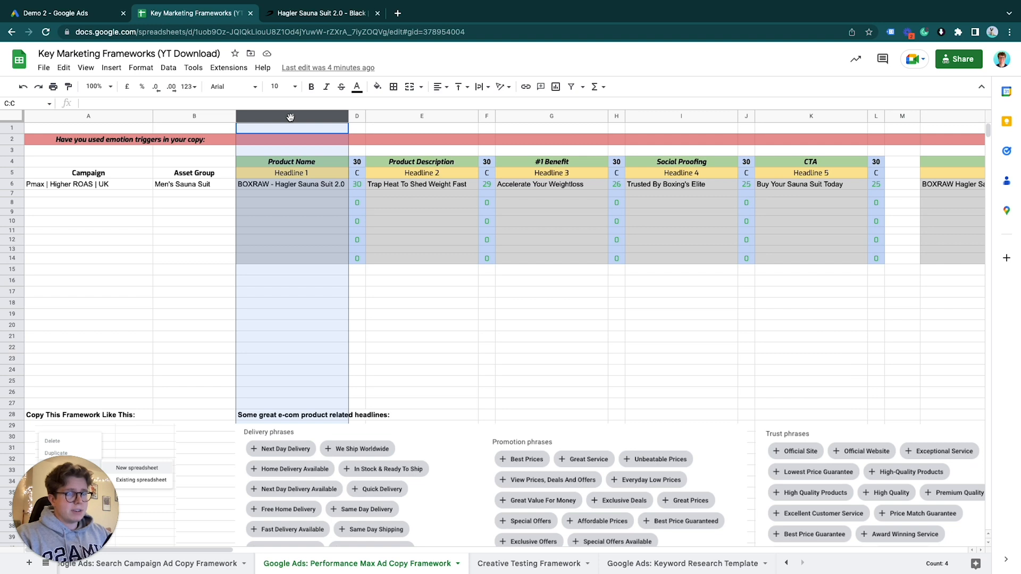
click(303, 186)
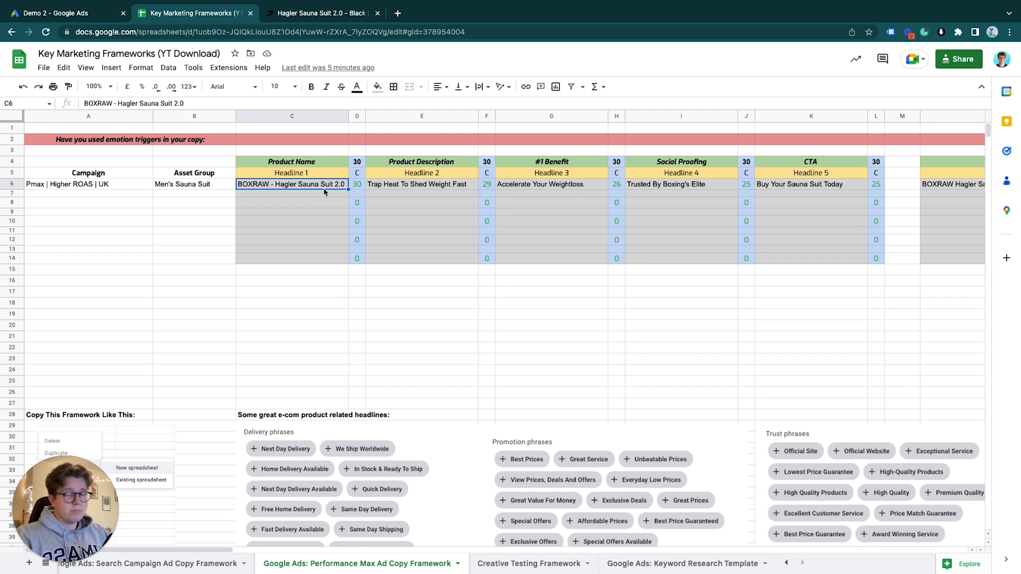
Go through the Headline 2, Headline 3, Headline 4 and Headline 5 columns one at a time
click(439, 114)
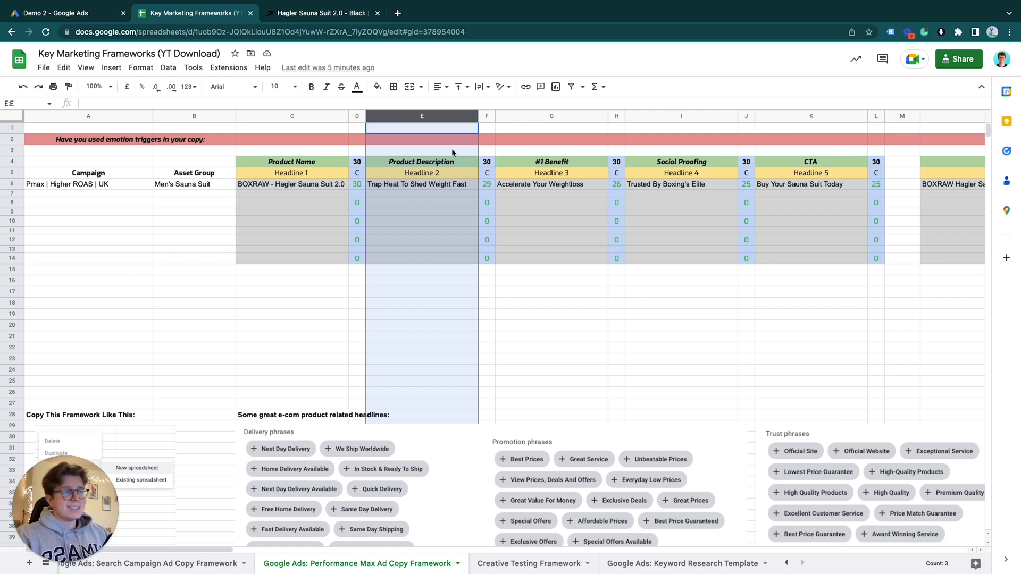
click(576, 116)
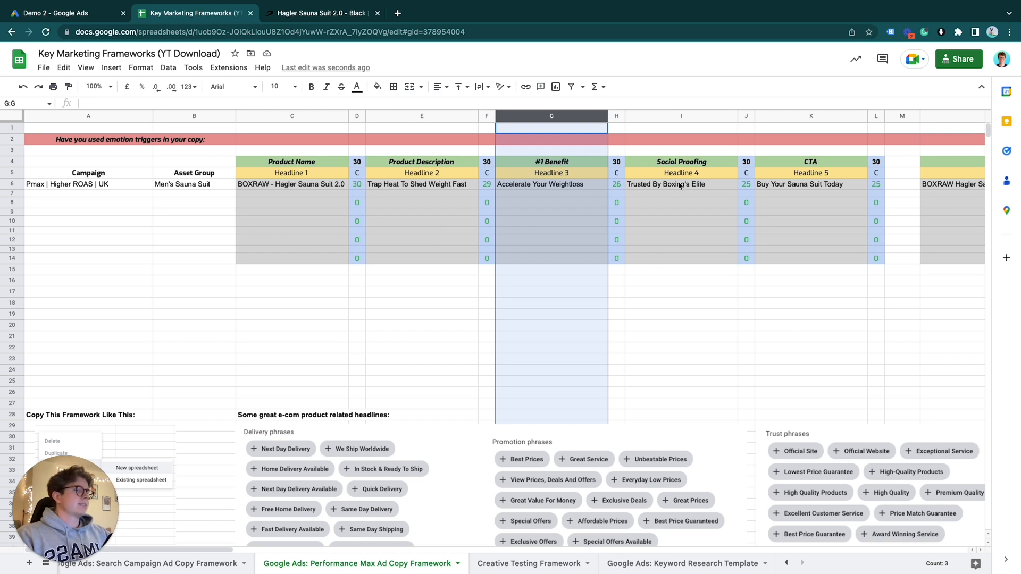
click(684, 112)
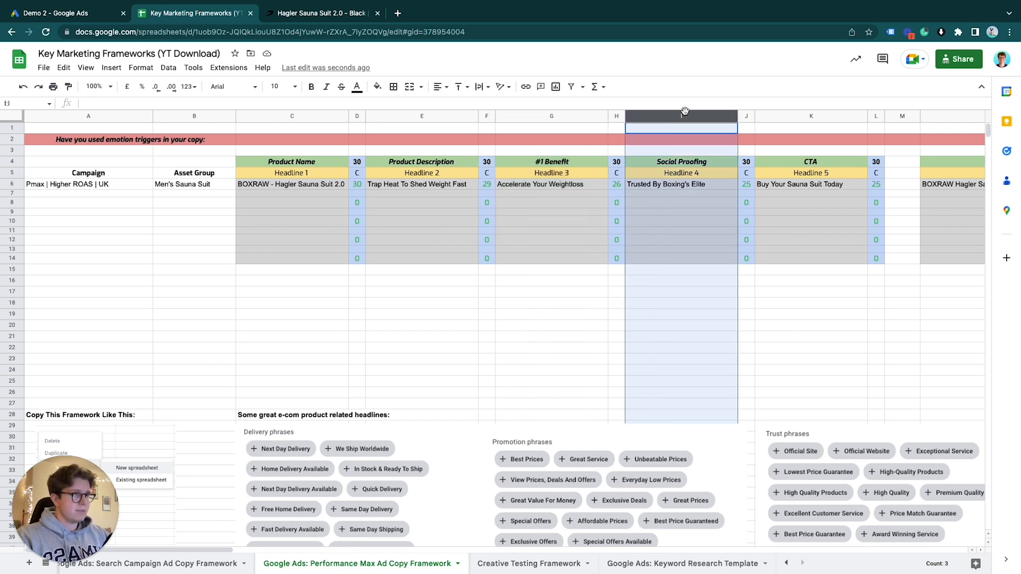
scroll(684, 115, right, 3)
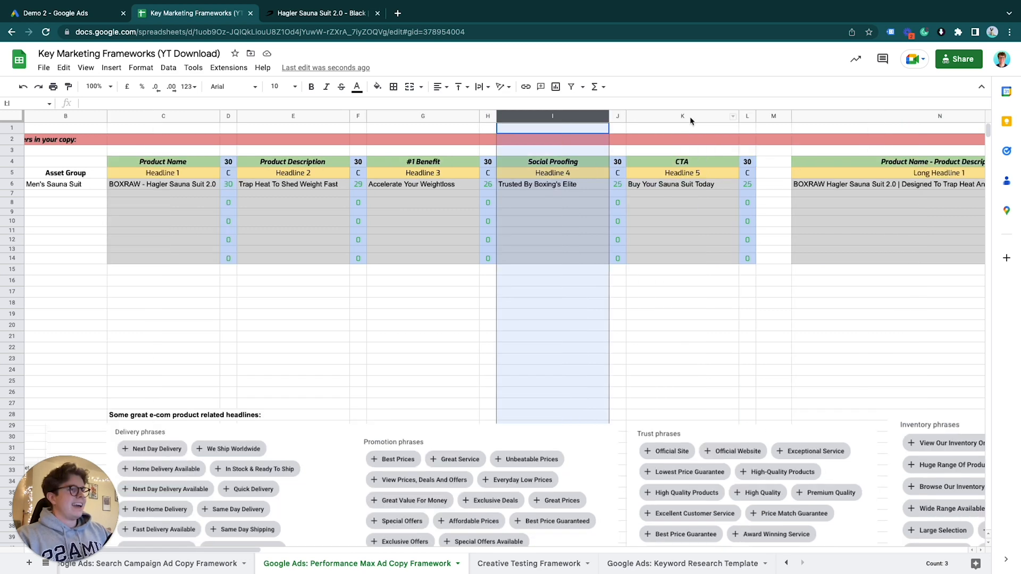
click(688, 116)
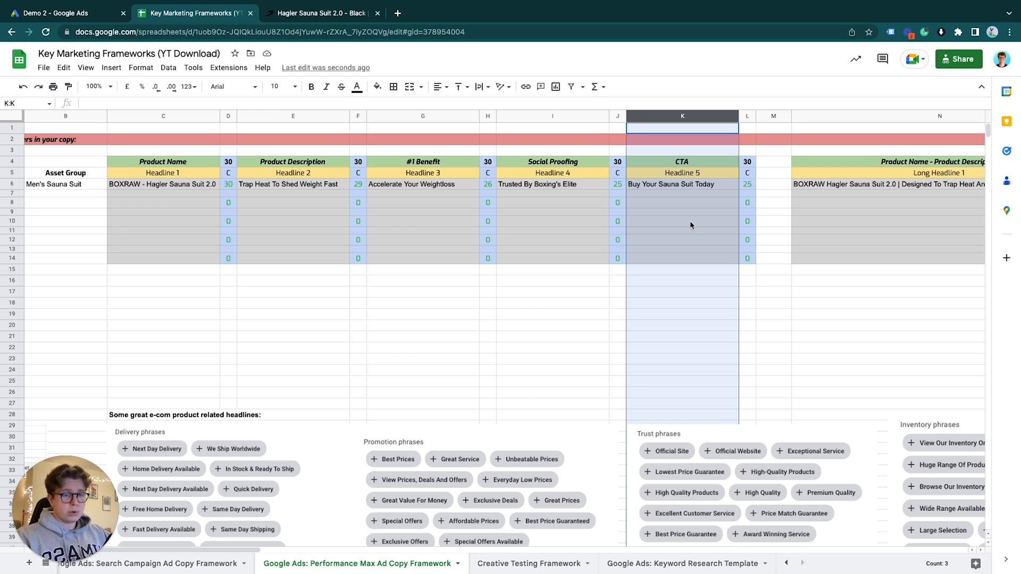
scroll(661, 296, right, 5)
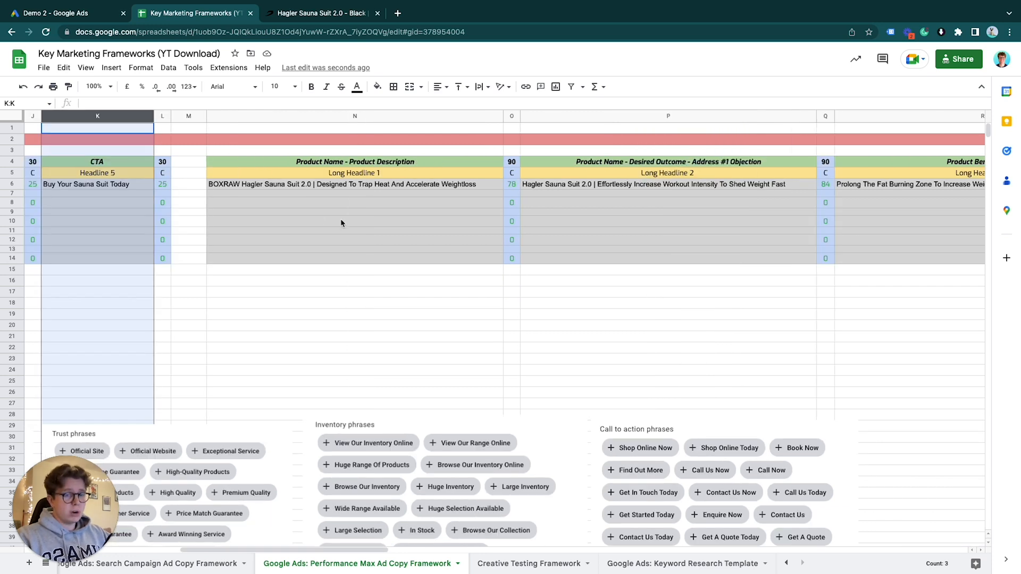
Switch to Google Ads and review the asset group's headlines and long headlines alongside the Search ad preview
click(59, 13)
scroll(329, 331, down, 5)
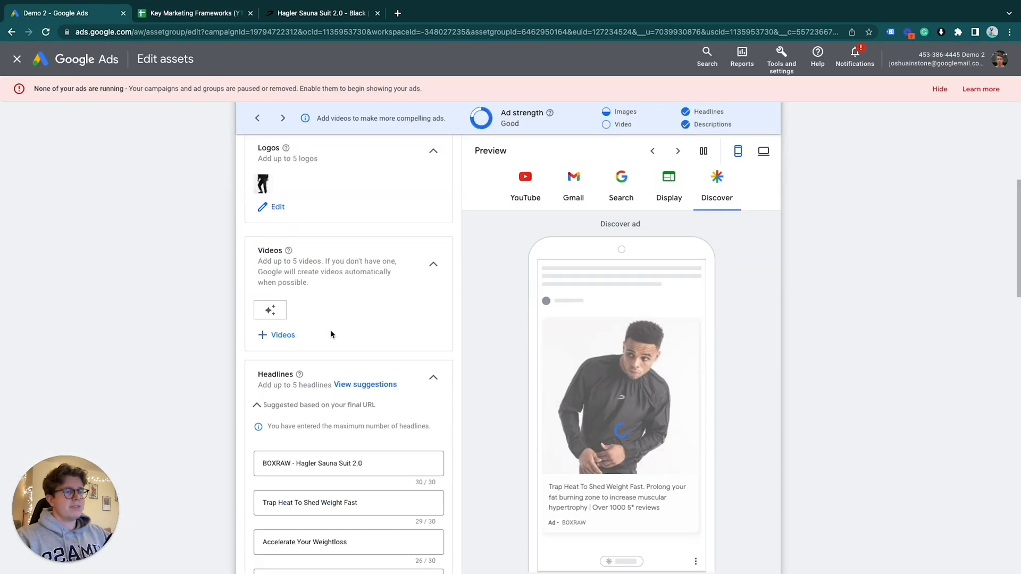
scroll(330, 334, down, 7)
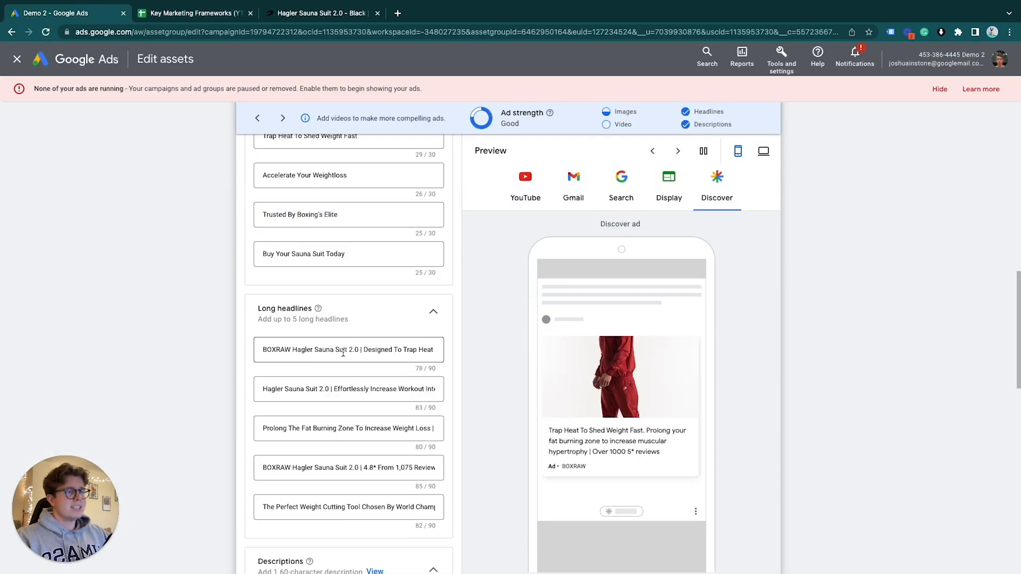
click(612, 201)
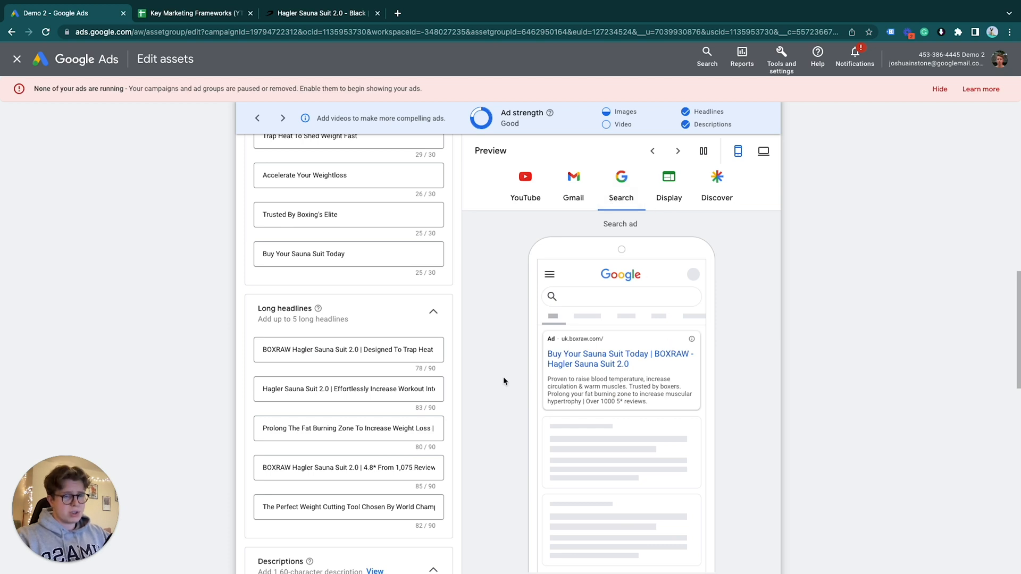
scroll(329, 398, down, 1)
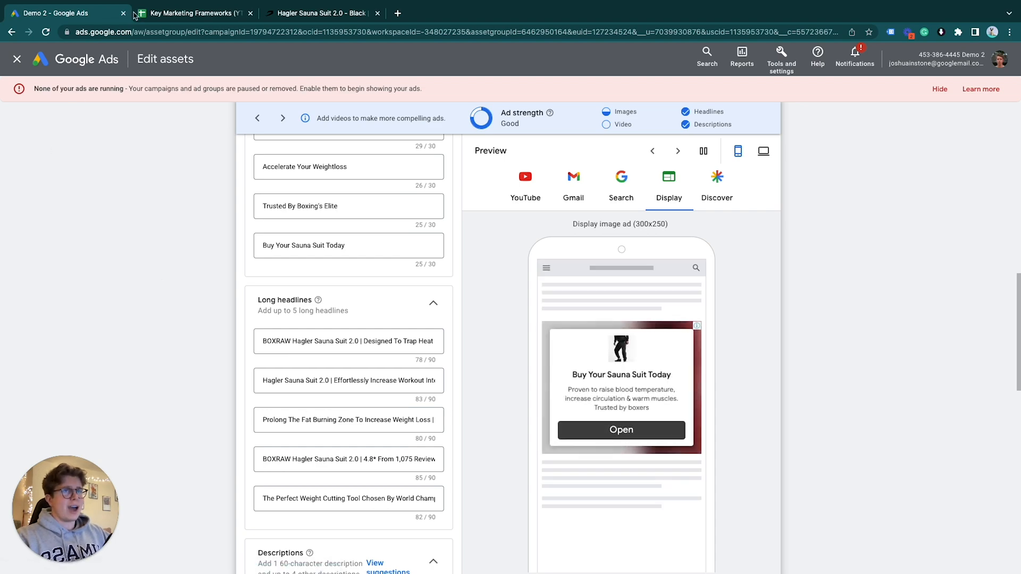
Return to the Key Marketing Frameworks spreadsheet and select the Headline 1 column
click(194, 13)
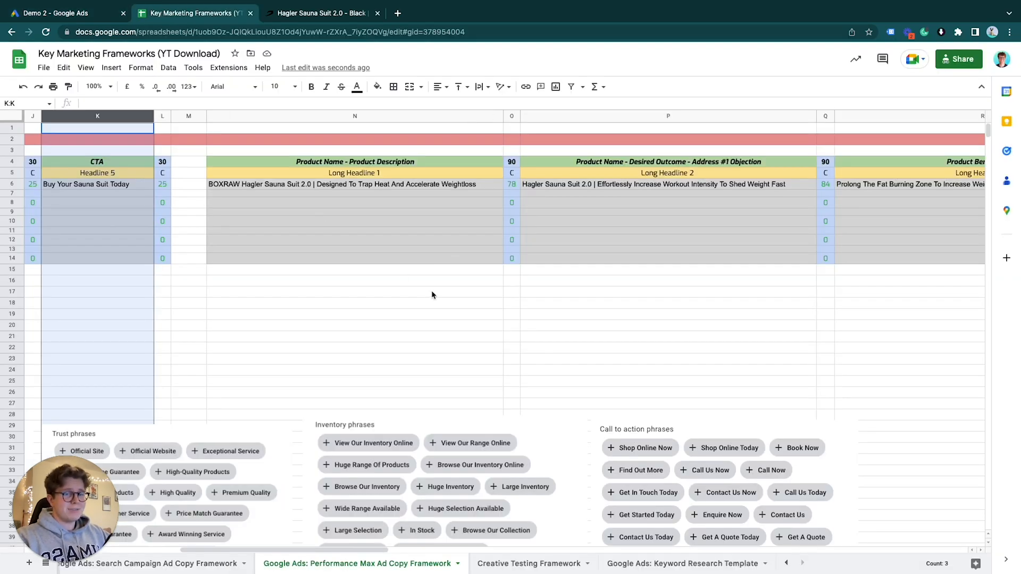
scroll(431, 292, left, 10)
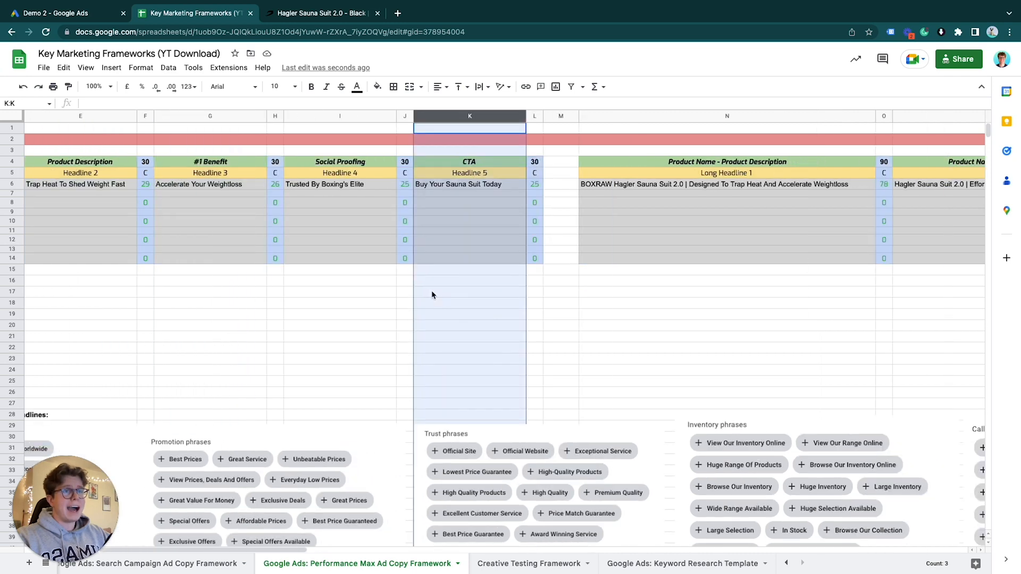
click(154, 118)
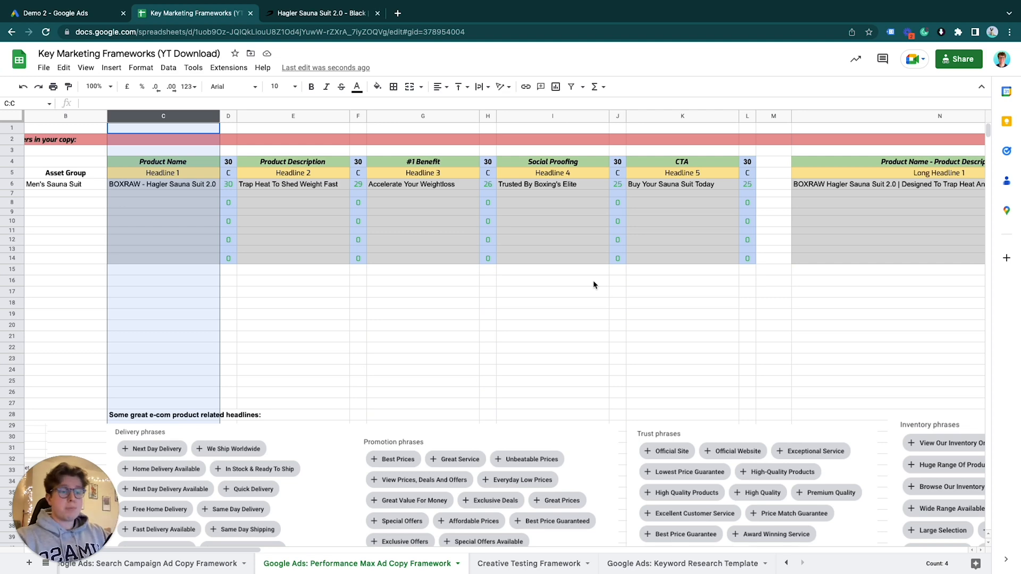
Examine the Long Headline 1 column and its Product Name - Product Description example copy
scroll(594, 284, right, 8)
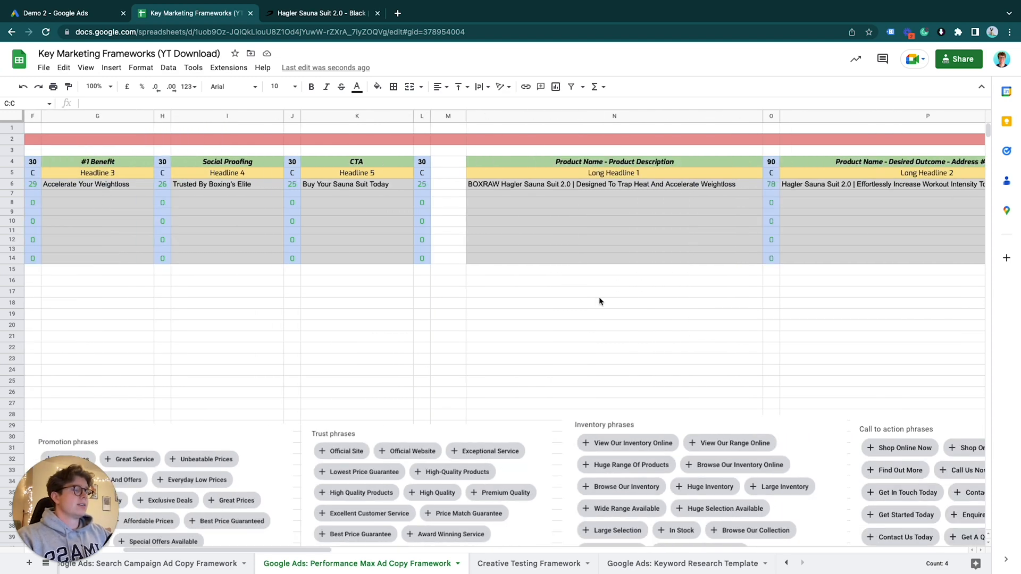
scroll(599, 301, right, 1)
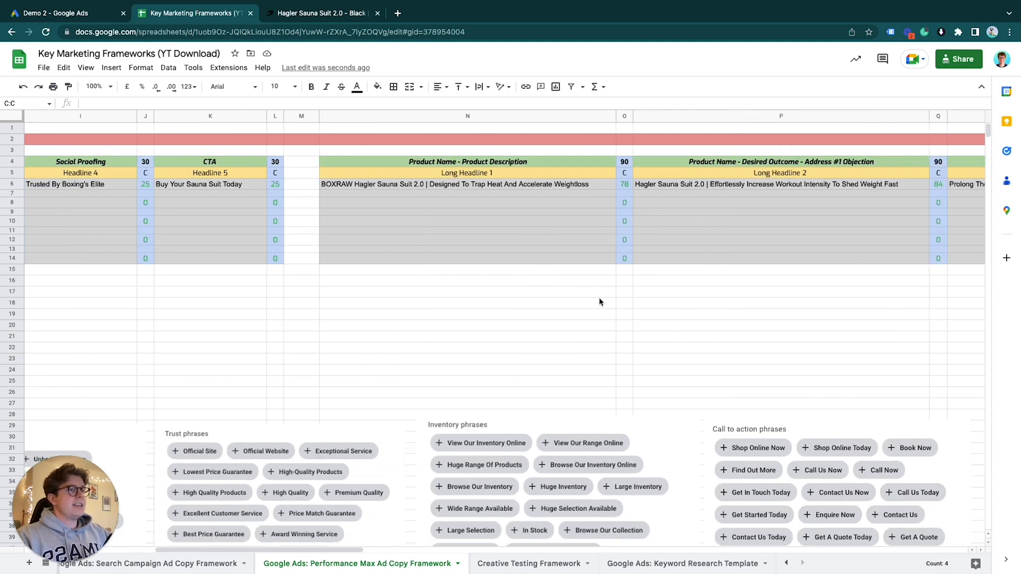
click(468, 115)
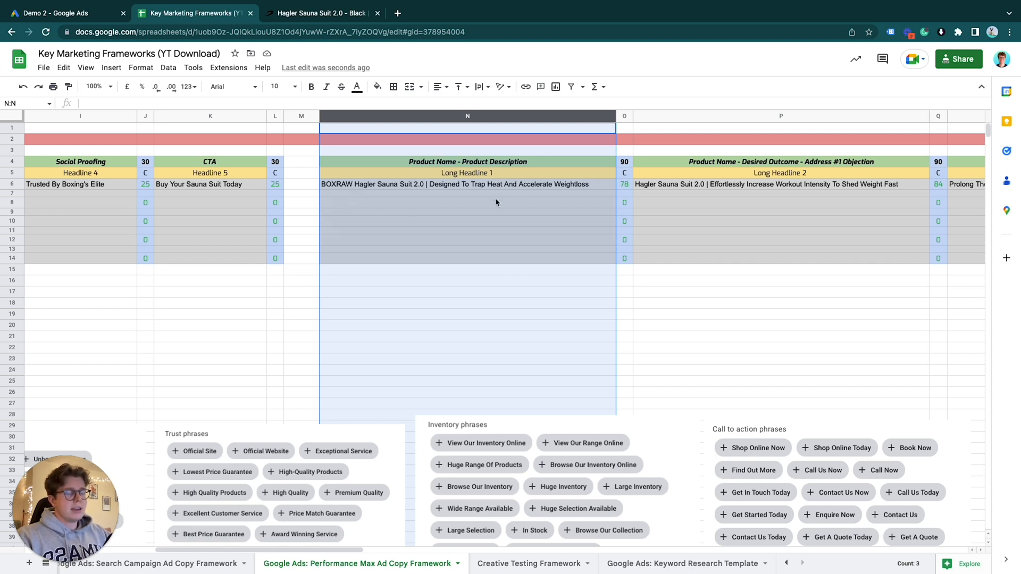
click(475, 187)
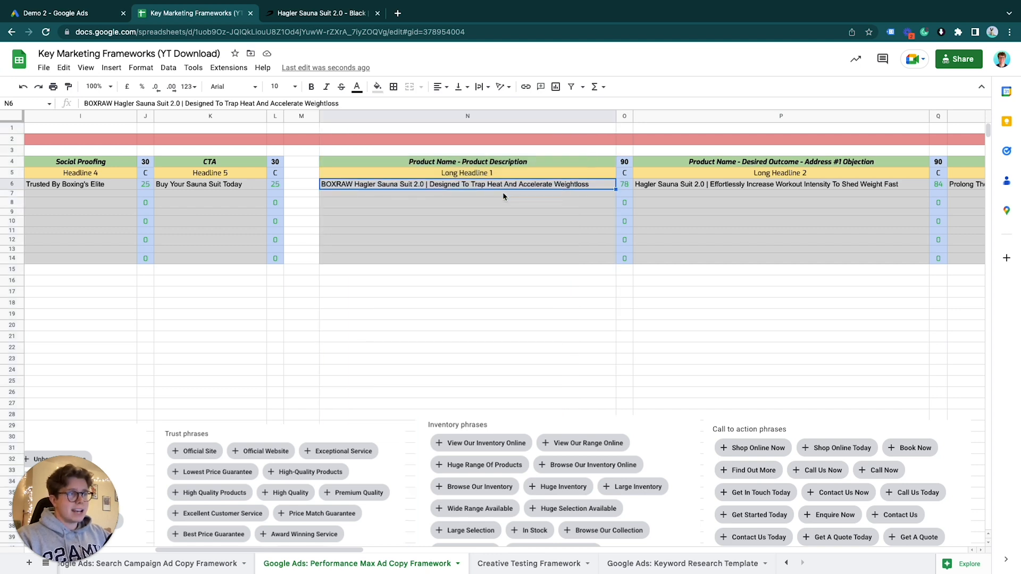
Compare the character count of the Long Headline 1 example with the column's character limit
scroll(524, 203, right, 2)
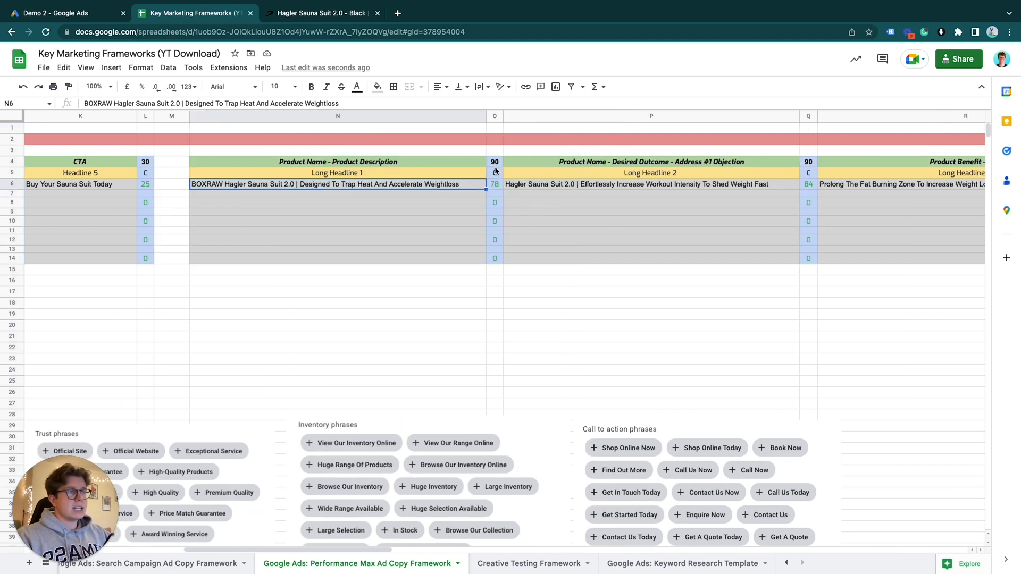
click(496, 189)
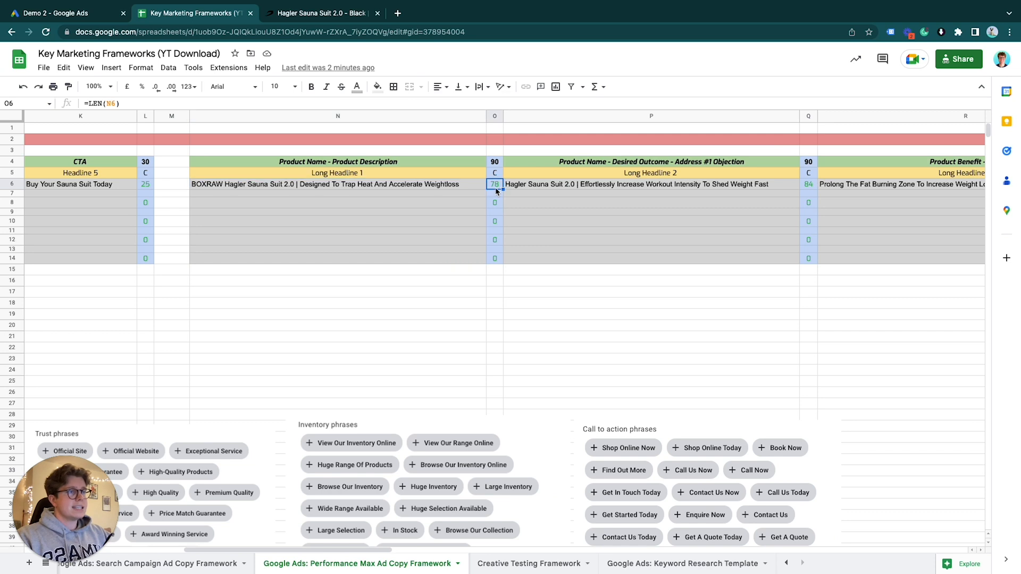
click(450, 186)
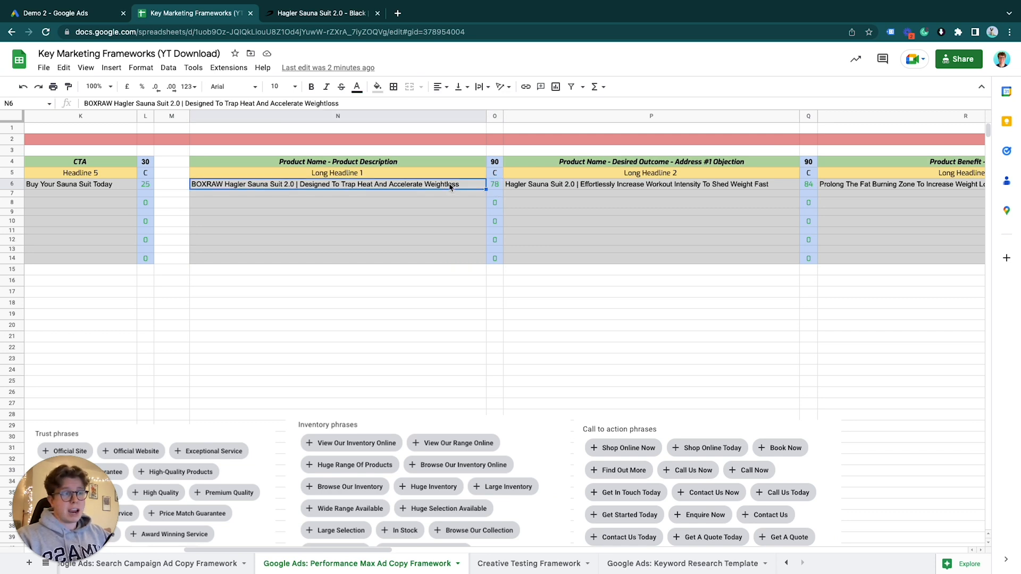
click(498, 163)
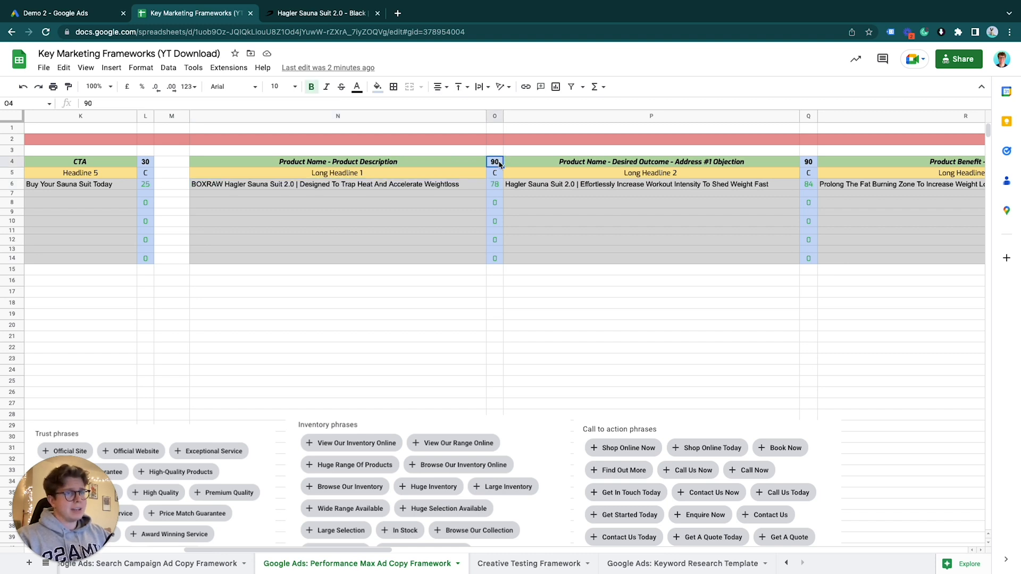
click(493, 185)
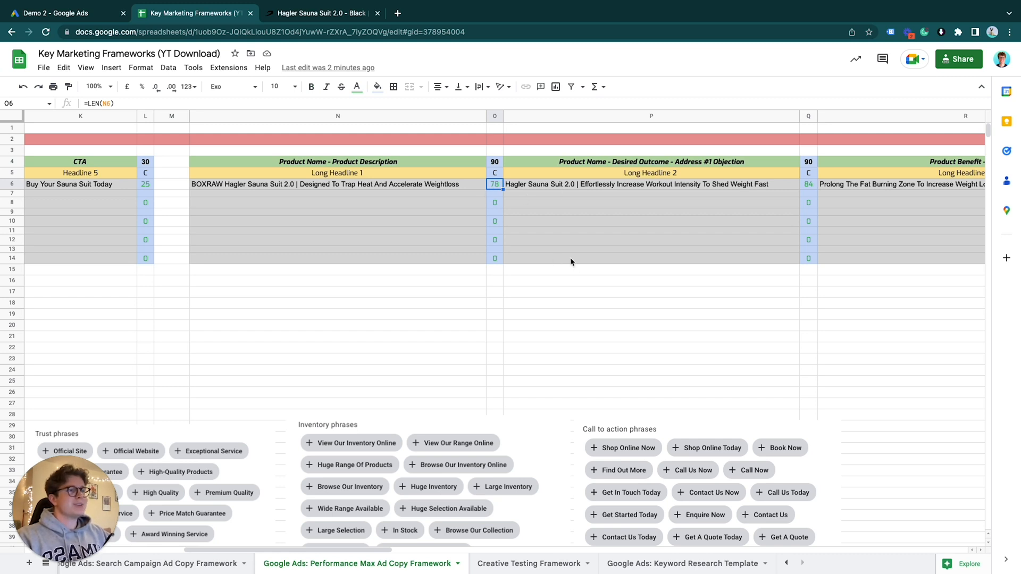
Examine the Long Headline 2 column and its Product Name - Desired Outcome - Address #1 Objection example copy
scroll(572, 260, right, 3)
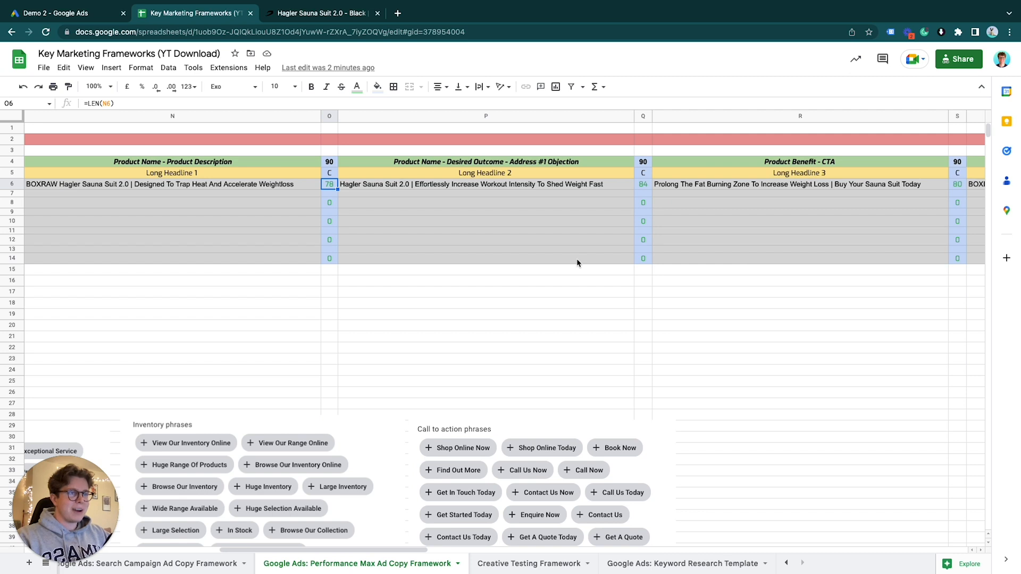
click(463, 117)
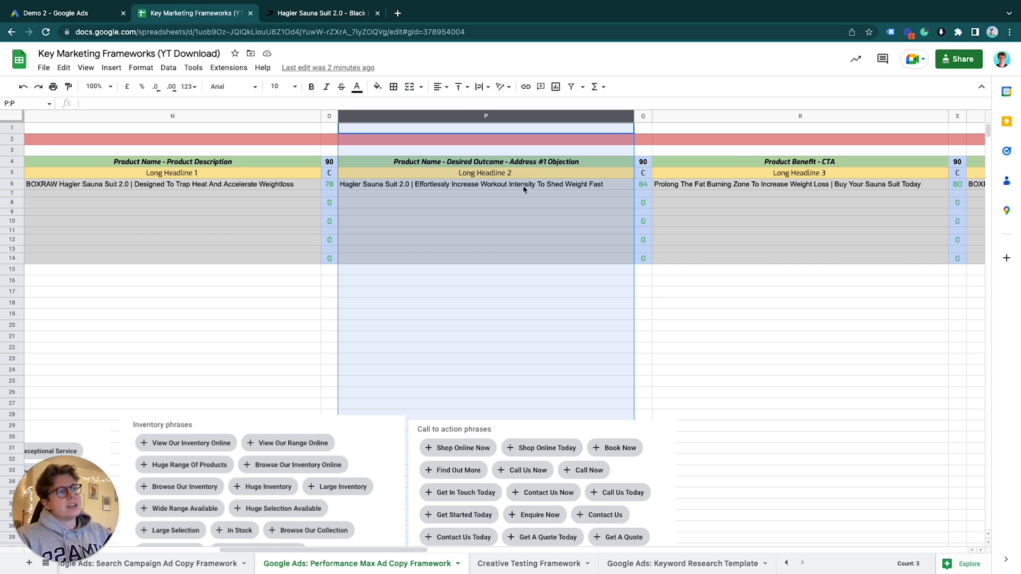
click(485, 174)
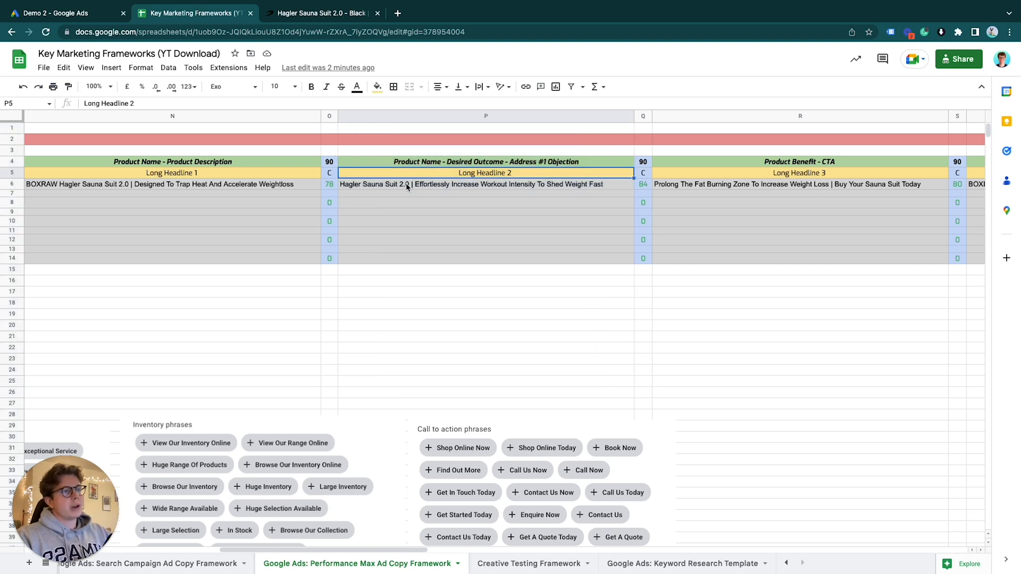
click(407, 185)
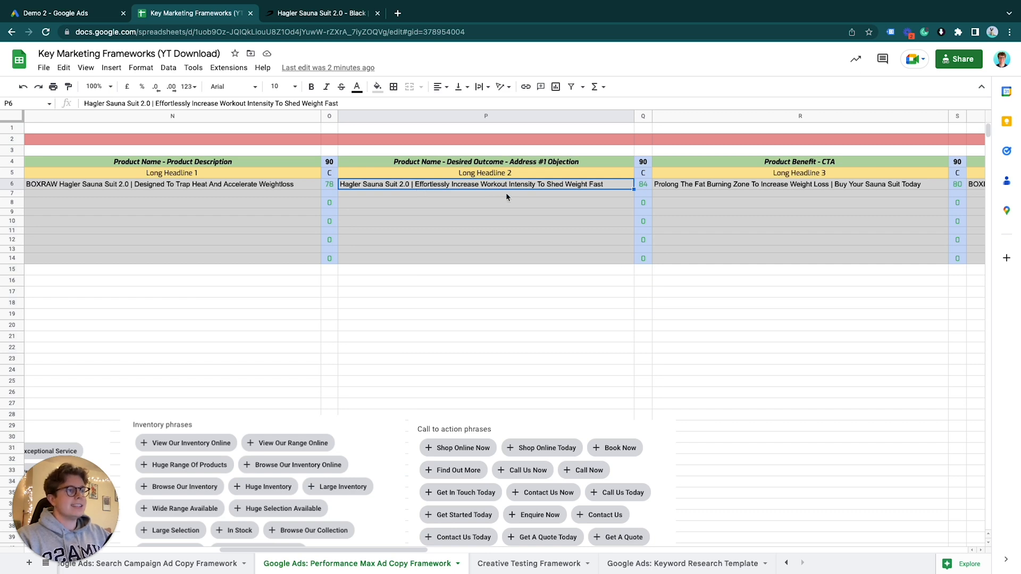
Examine the Product Benefit - CTA framework of Long Headline 3 and the separator in its example copy
scroll(547, 189, right, 5)
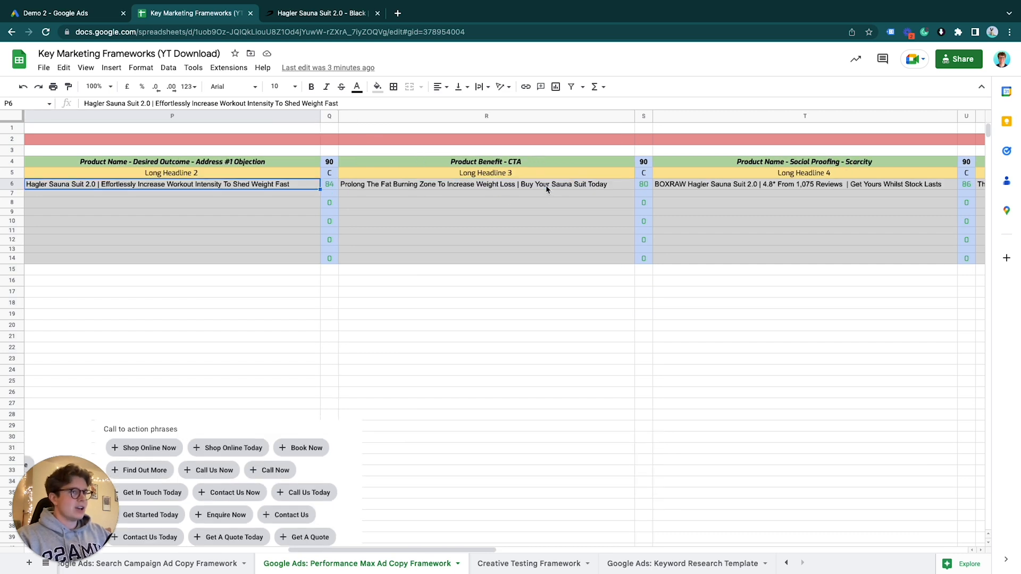
click(485, 165)
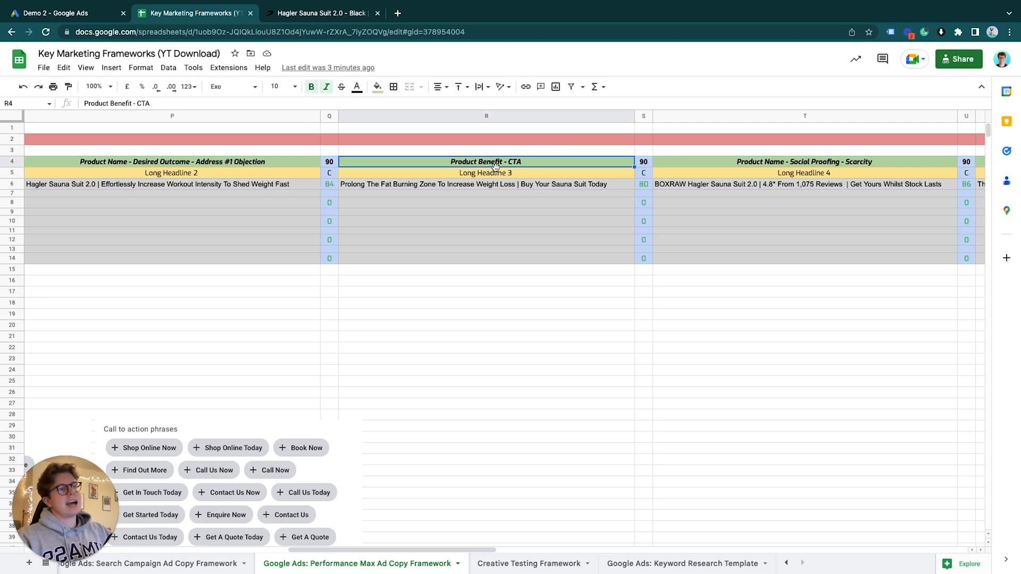
click(413, 187)
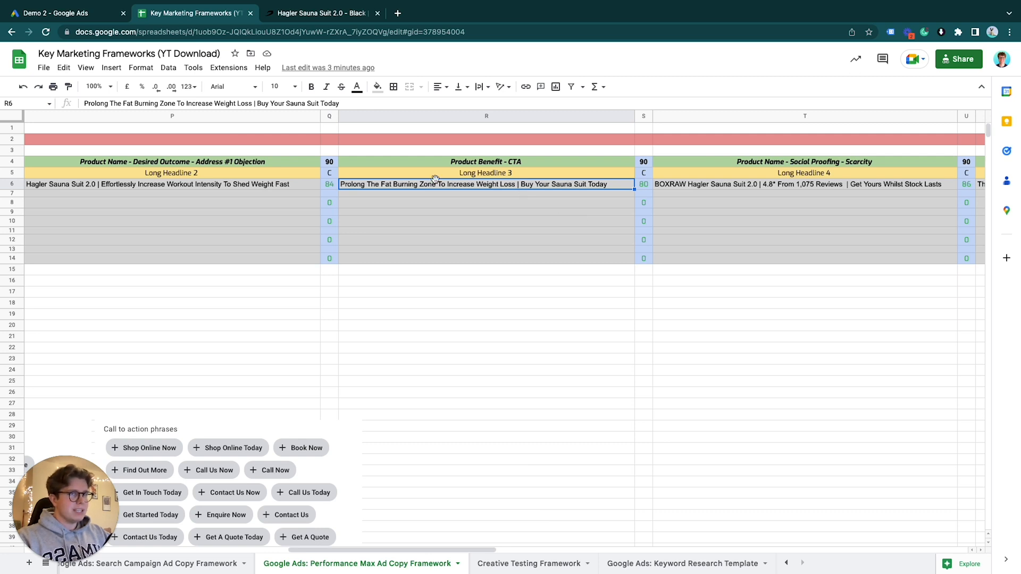
double_click(254, 104)
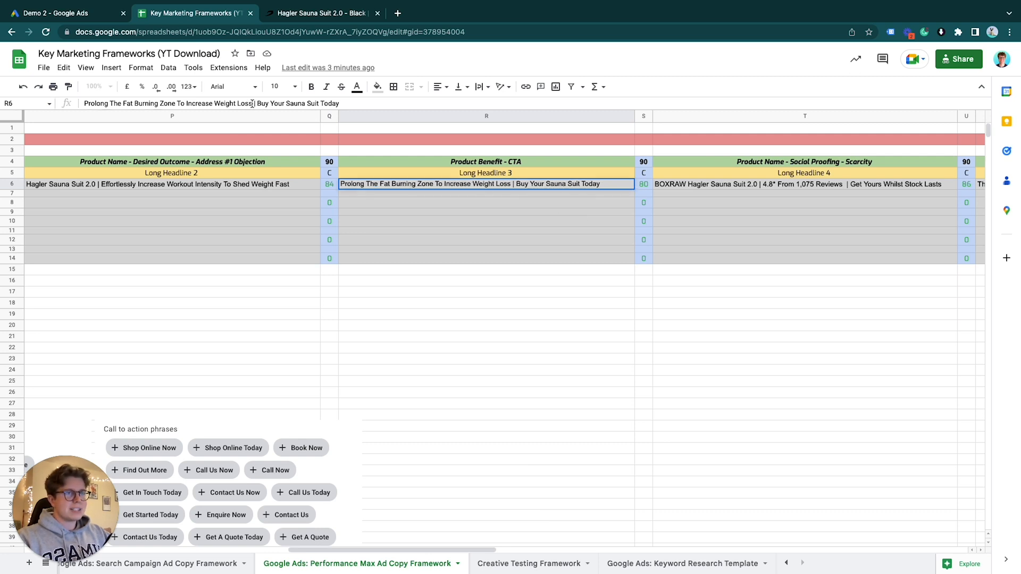
click(546, 187)
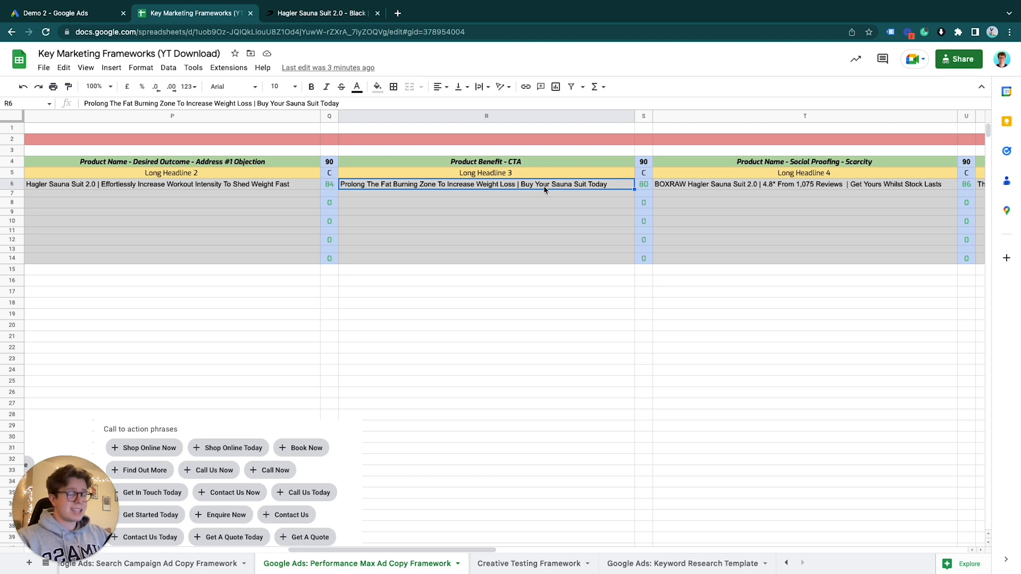
scroll(643, 223, right, 10)
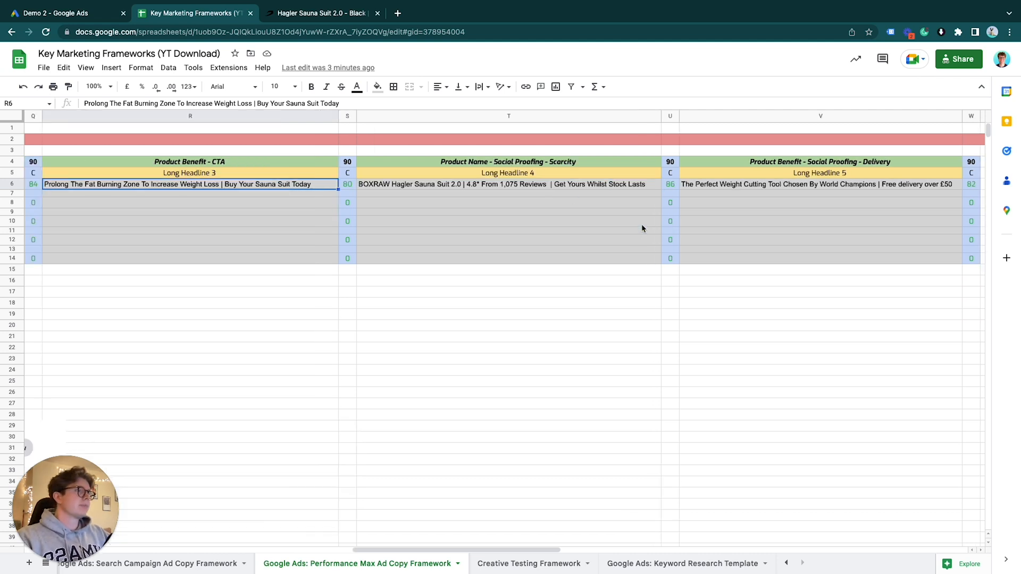
Examine the Long Headline 4 column and its Product Name - Social Proofing - Scarcity example copy
scroll(418, 187, left, 5)
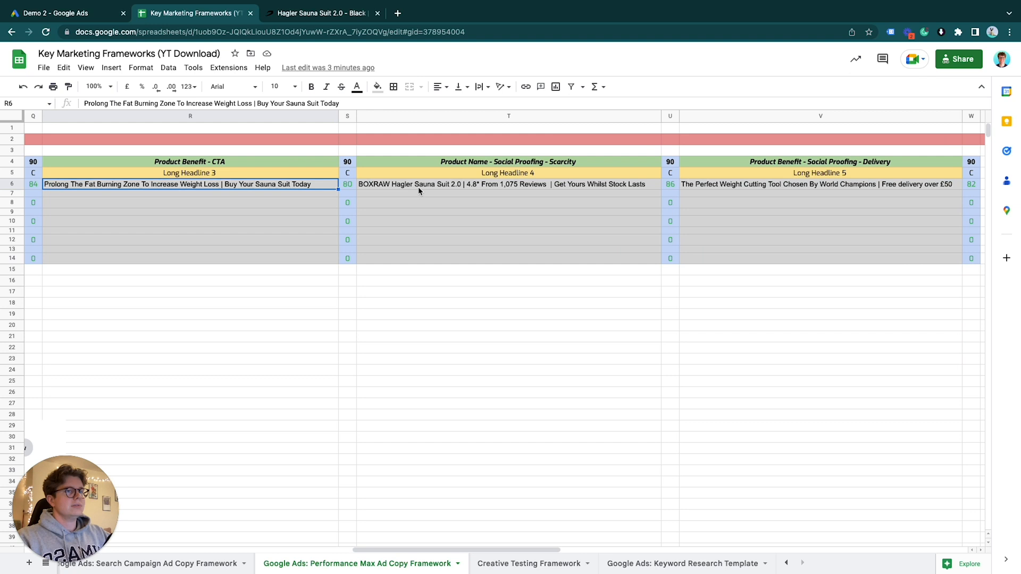
click(523, 116)
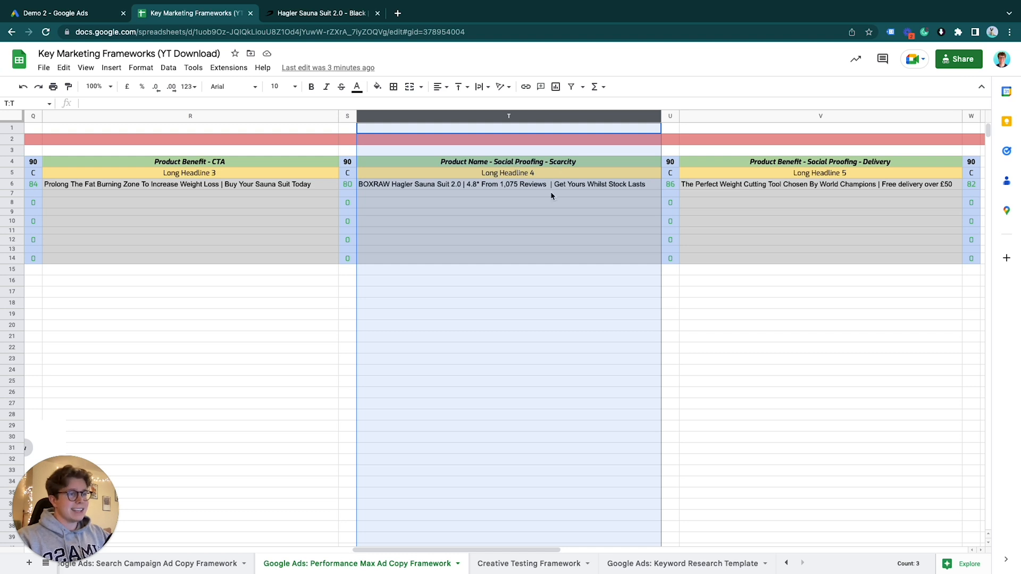
click(517, 187)
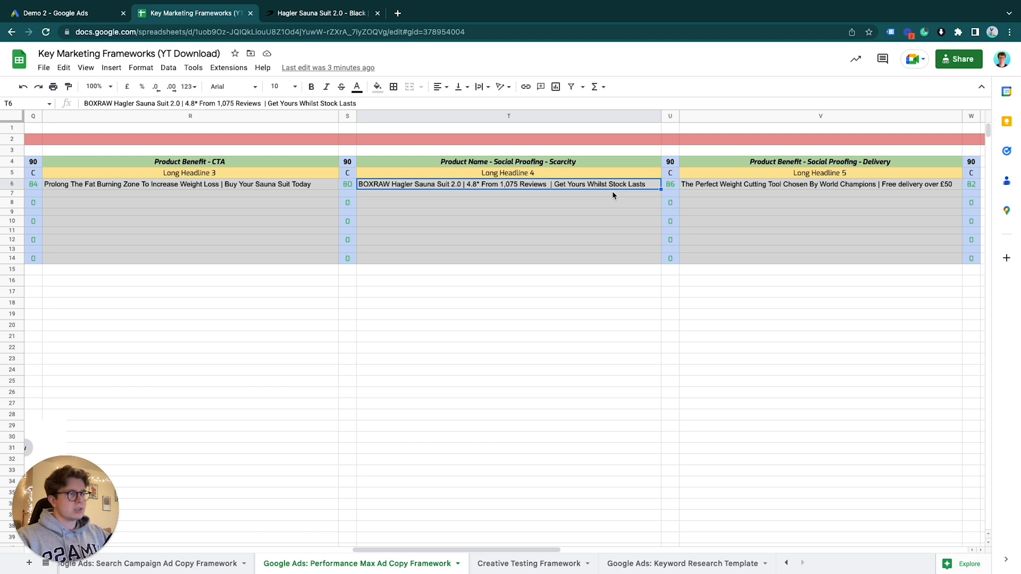
Examine the Long Headline 5 column and its Product Benefit - Social Proofing - Delivery example copy
scroll(636, 208, right, 5)
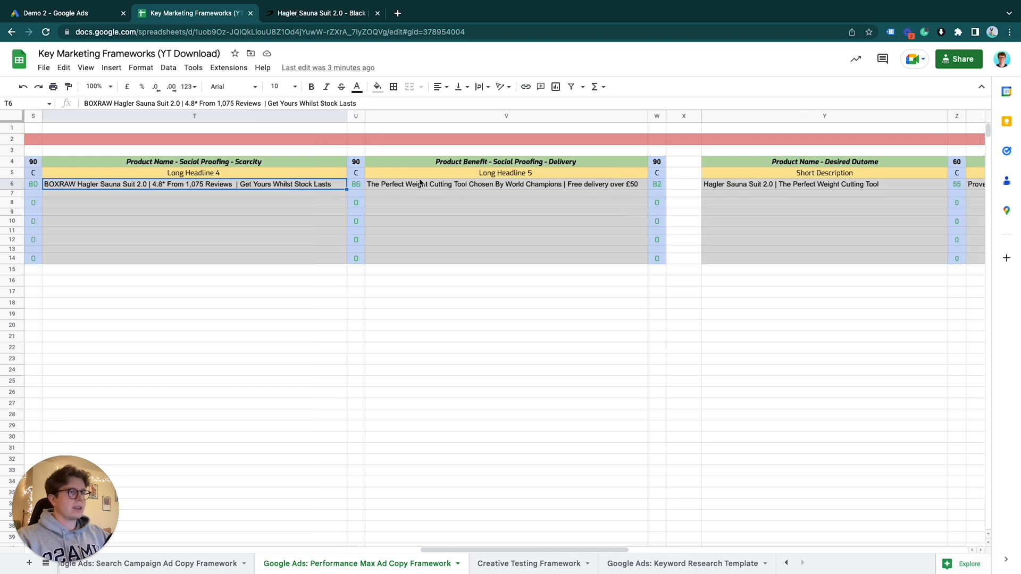
click(518, 115)
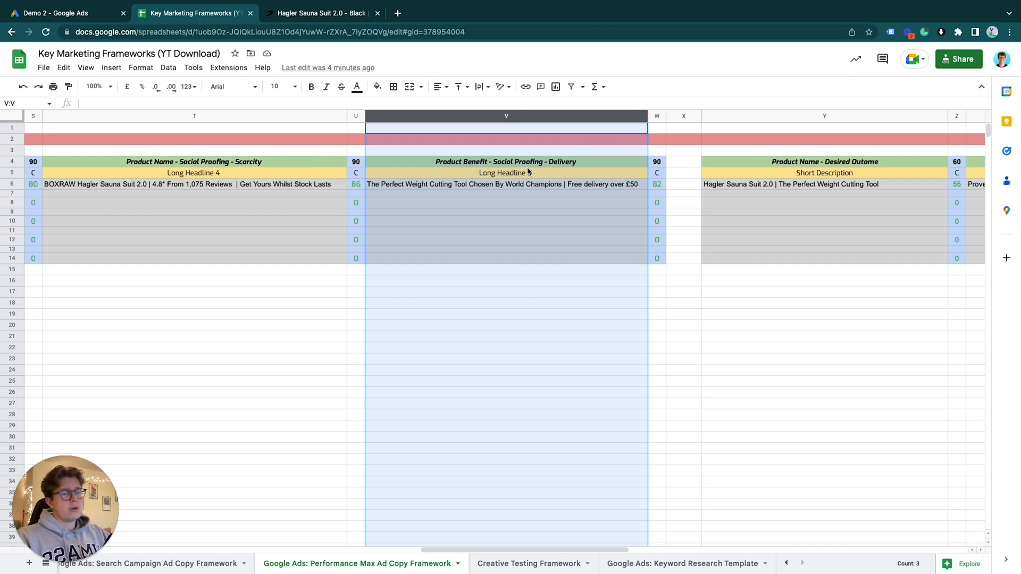
click(422, 189)
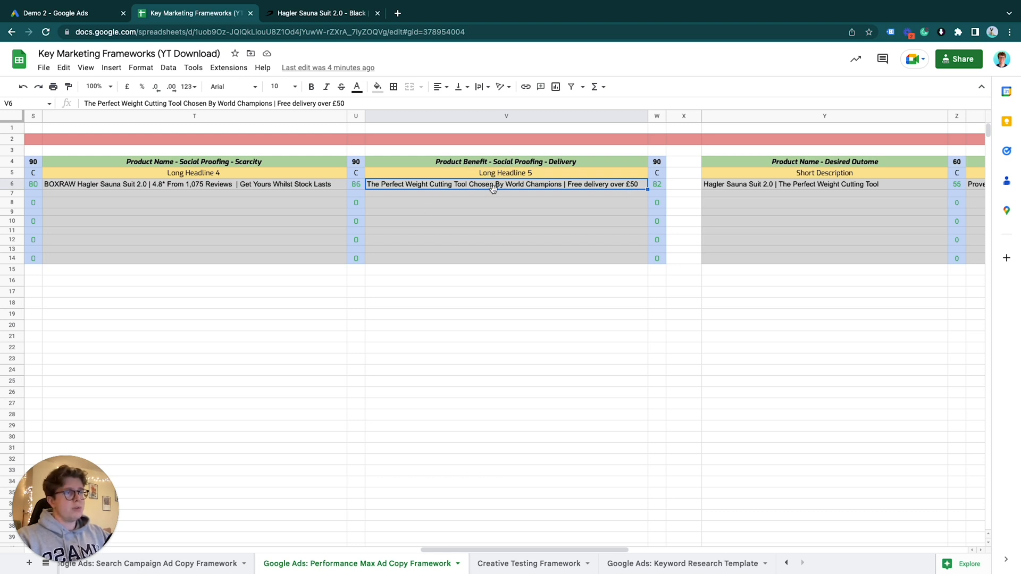
click(525, 199)
Find the spreadsheet's Short Description column and its matching 60-character description in the Google Ads asset group
scroll(692, 187, right, 5)
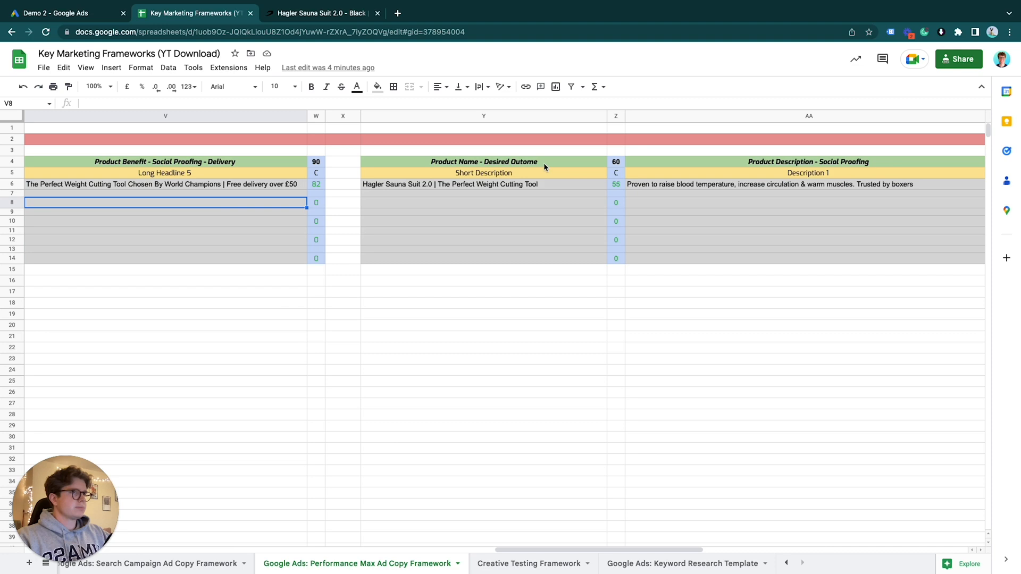
click(450, 116)
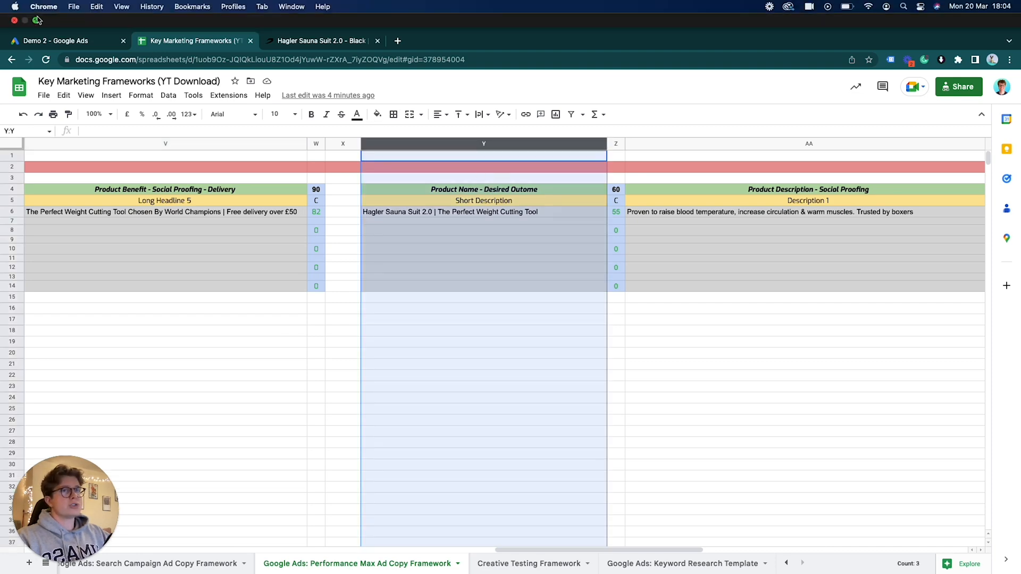
click(53, 12)
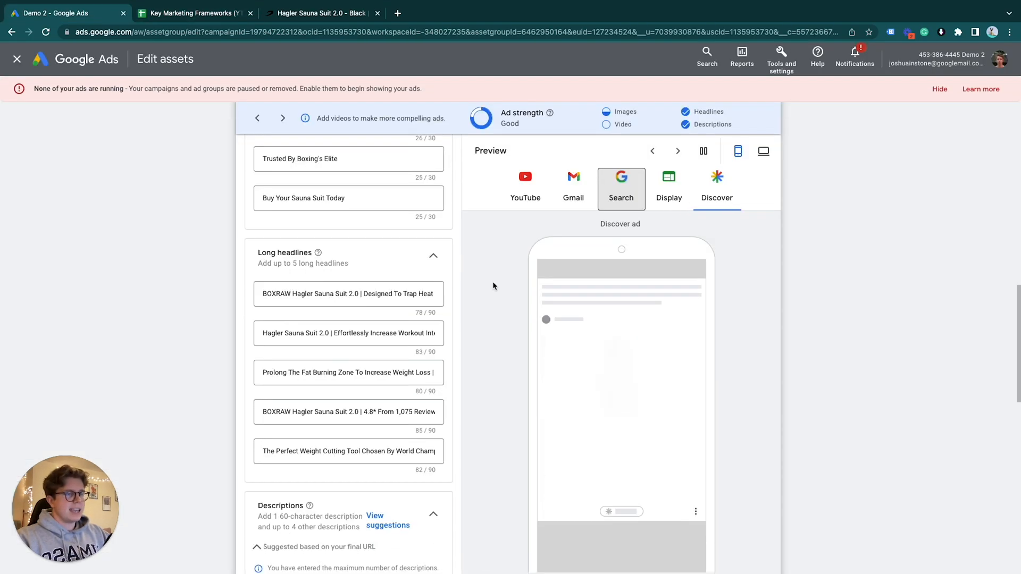
scroll(452, 318, down, 5)
click(425, 299)
triple_click(417, 301)
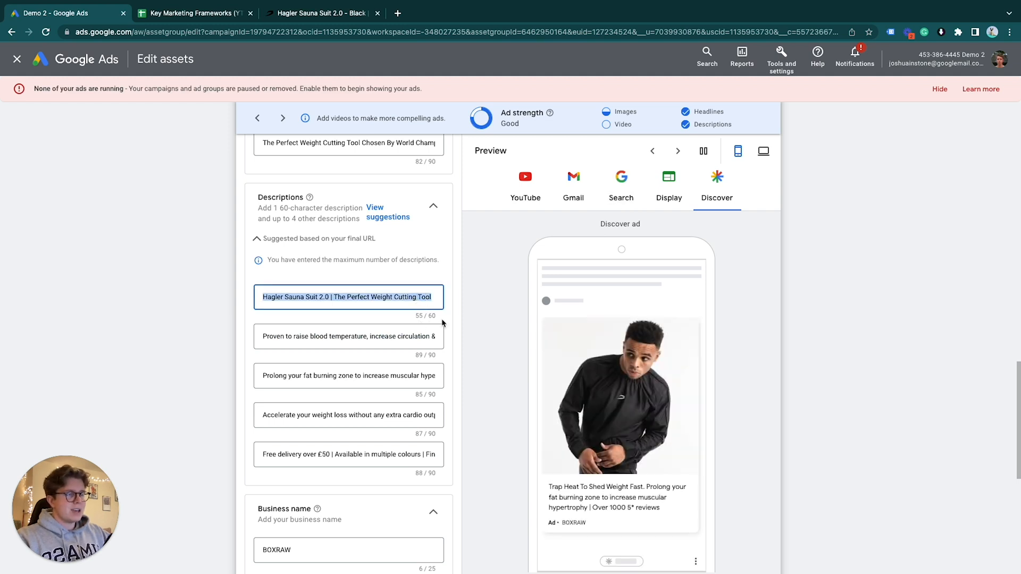
Check how the description copy appears in the Discover ad preview of the asset group
click(665, 204)
click(713, 199)
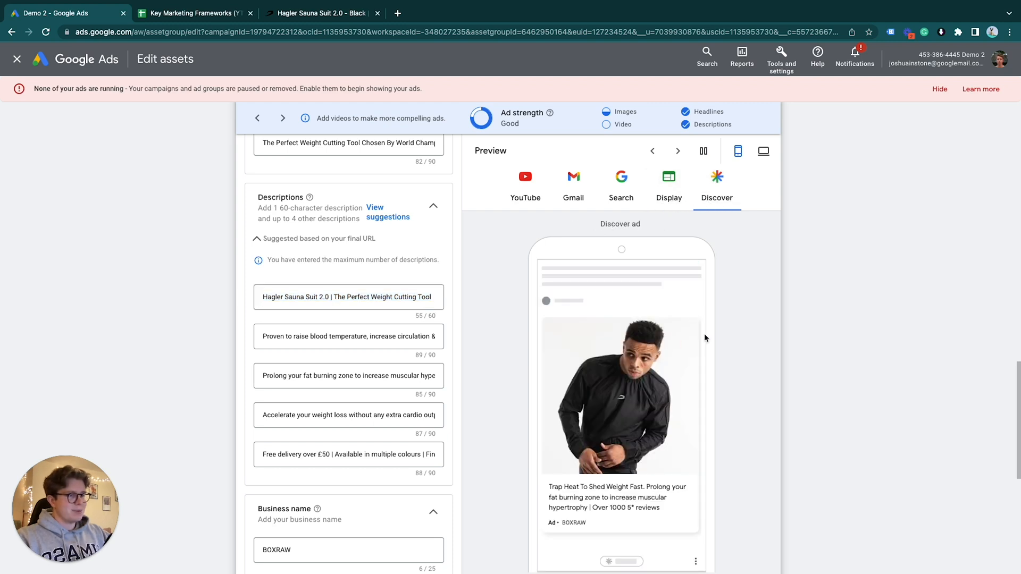
scroll(686, 335, down, 2)
scroll(428, 289, up, 1)
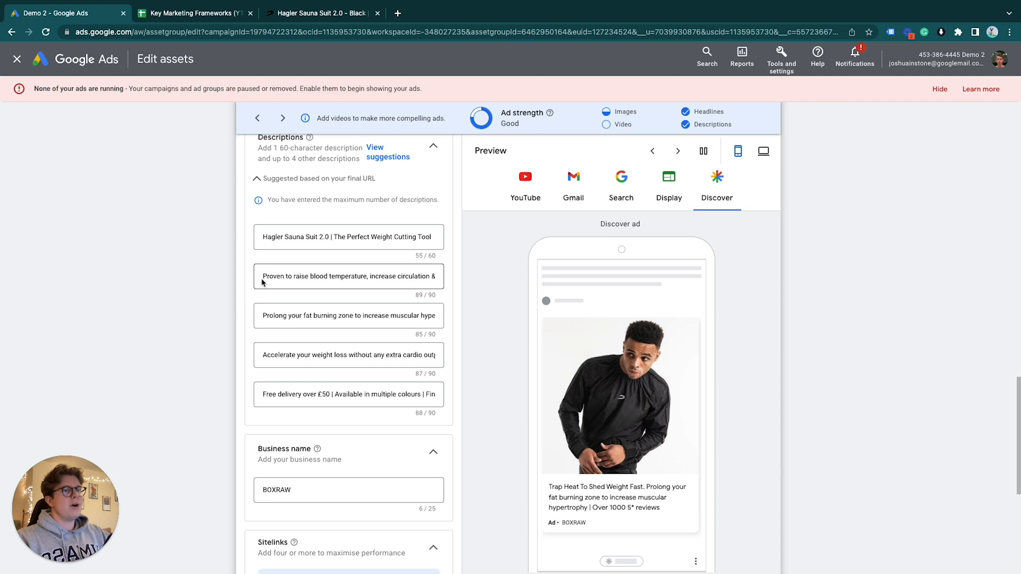
Preview the Search ad and highlight its description text to compare it with the 90-character descriptions
click(399, 282)
click(617, 197)
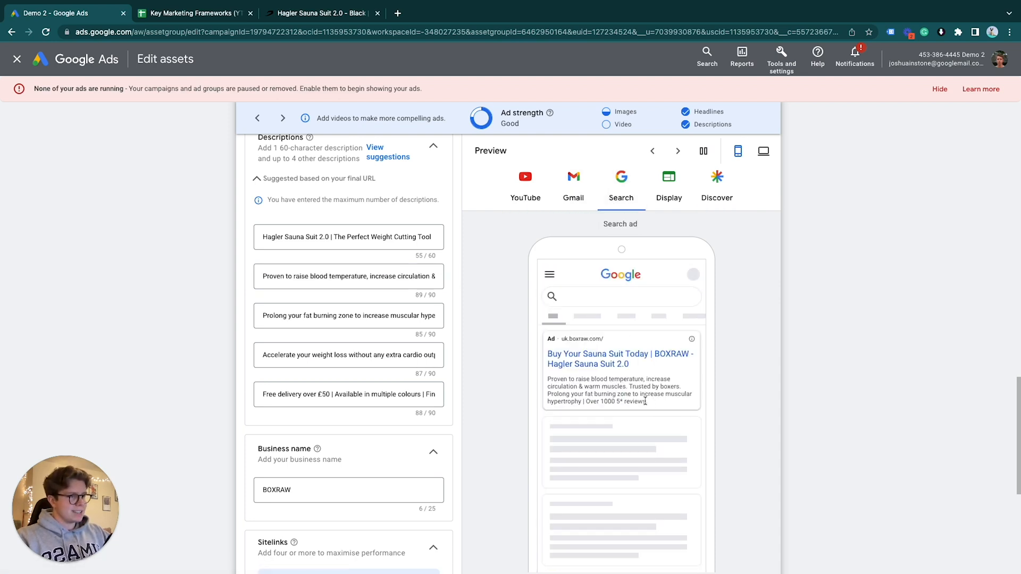
drag(647, 401, 548, 378)
Return to the framework spreadsheet and examine the Short Description example built from product name and desired outcome
key(ctrl+Tab)
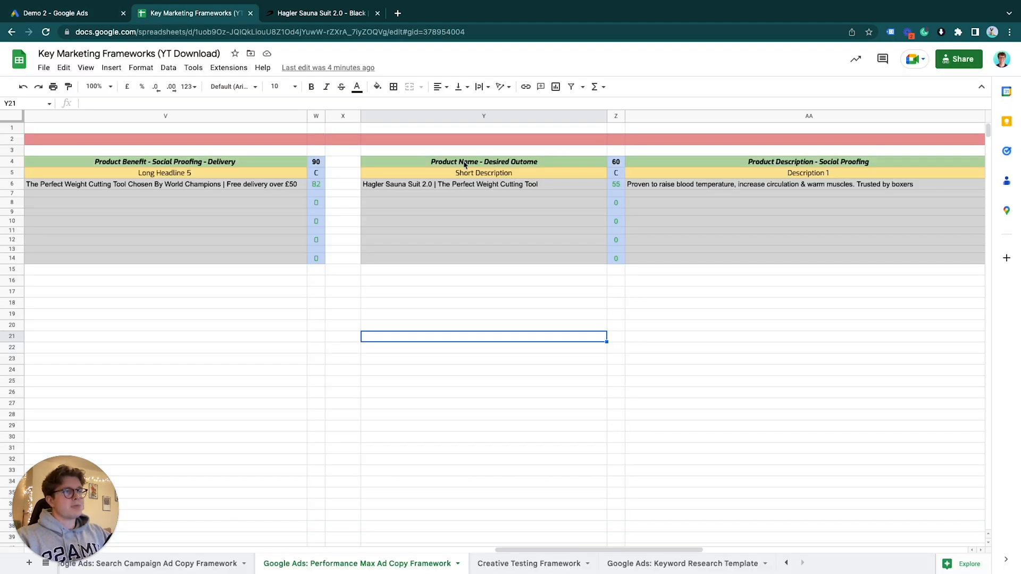
click(380, 187)
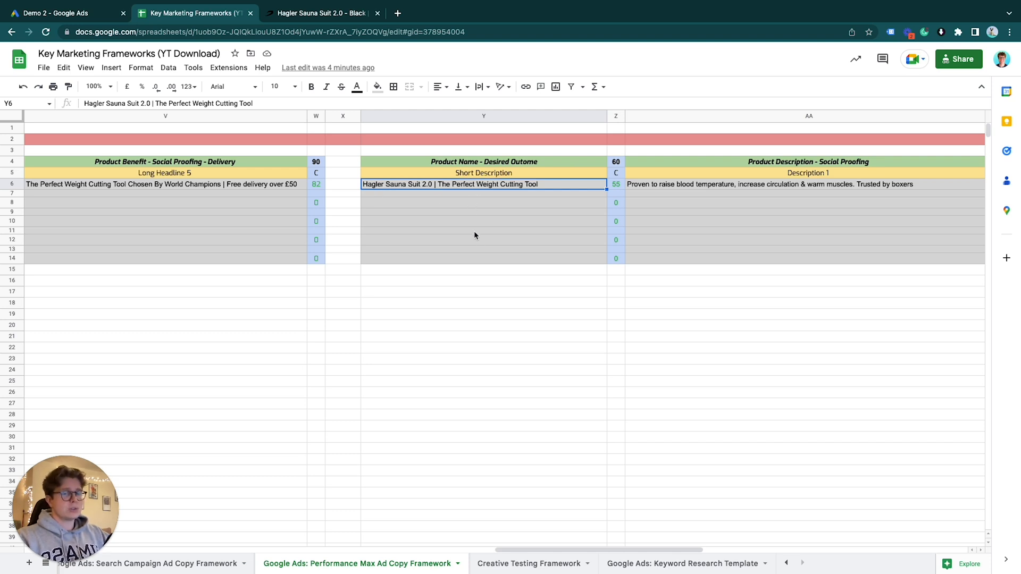
Examine the Description 1 column, its Product Description - Social Proofing framework and its example copy
scroll(474, 235, right, 6)
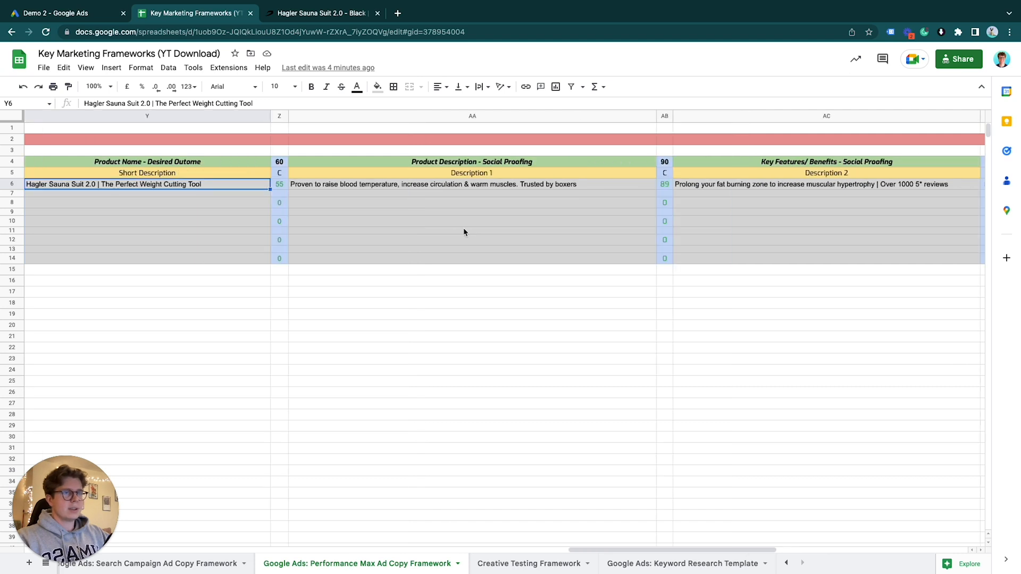
click(416, 117)
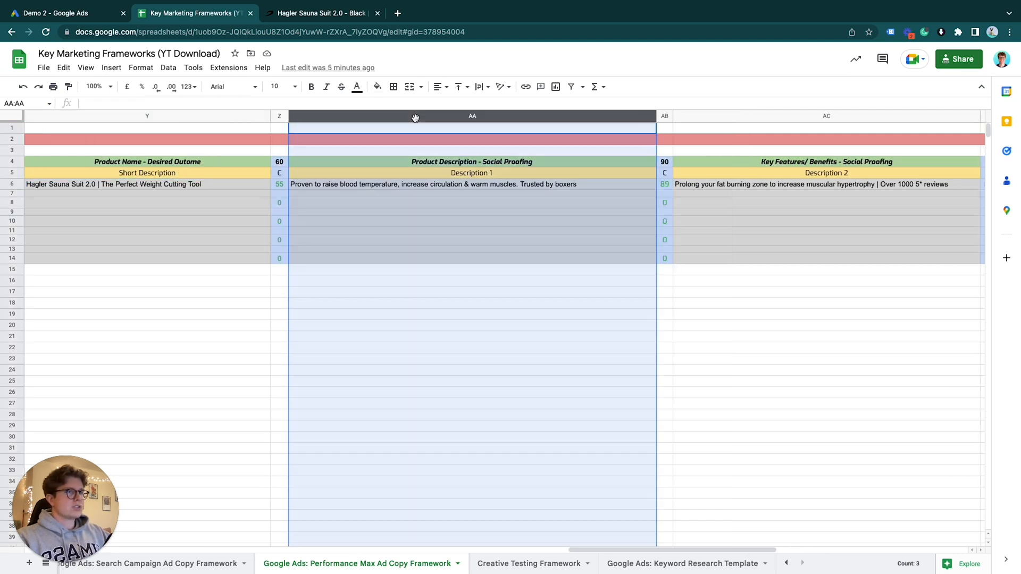
click(451, 162)
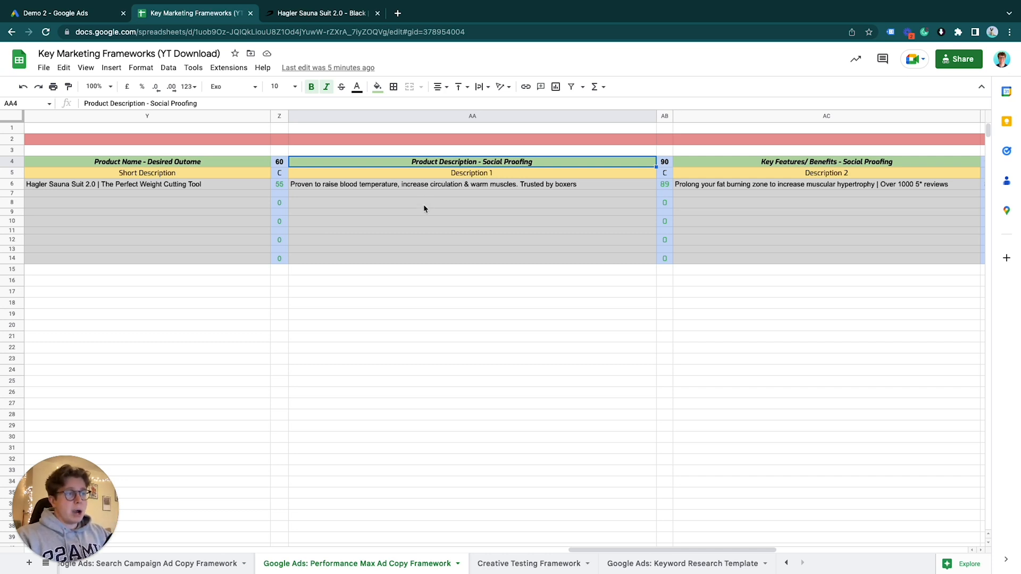
click(575, 187)
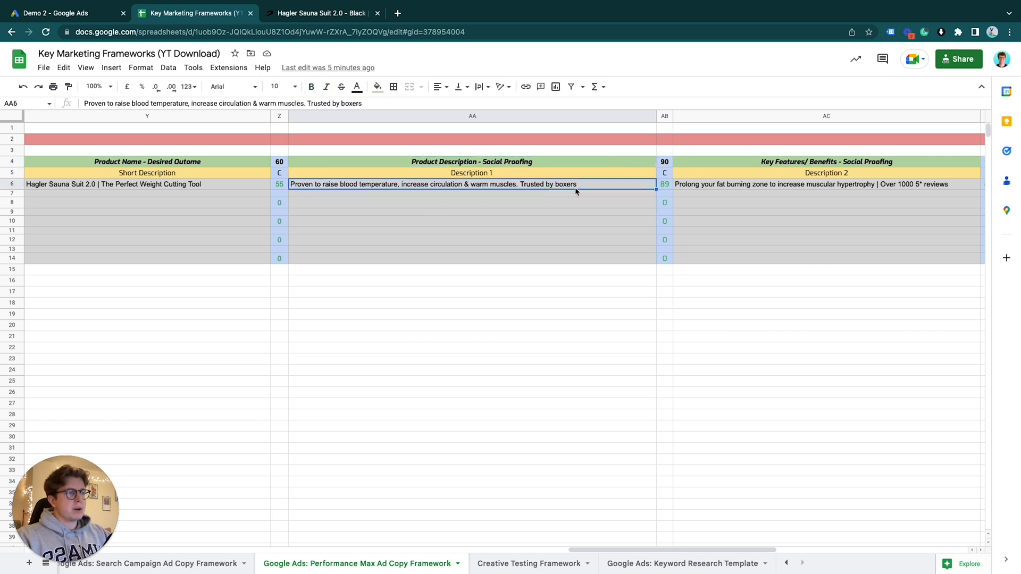
Examine the Description 2 column and its Key Features/Benefits - Social Proofing example copy
scroll(627, 196, right, 3)
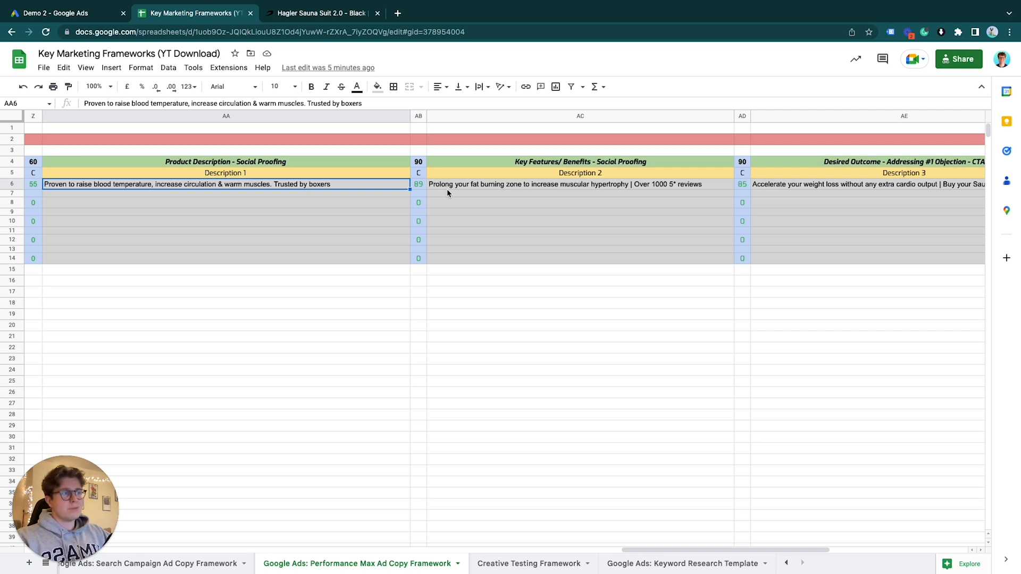
click(563, 115)
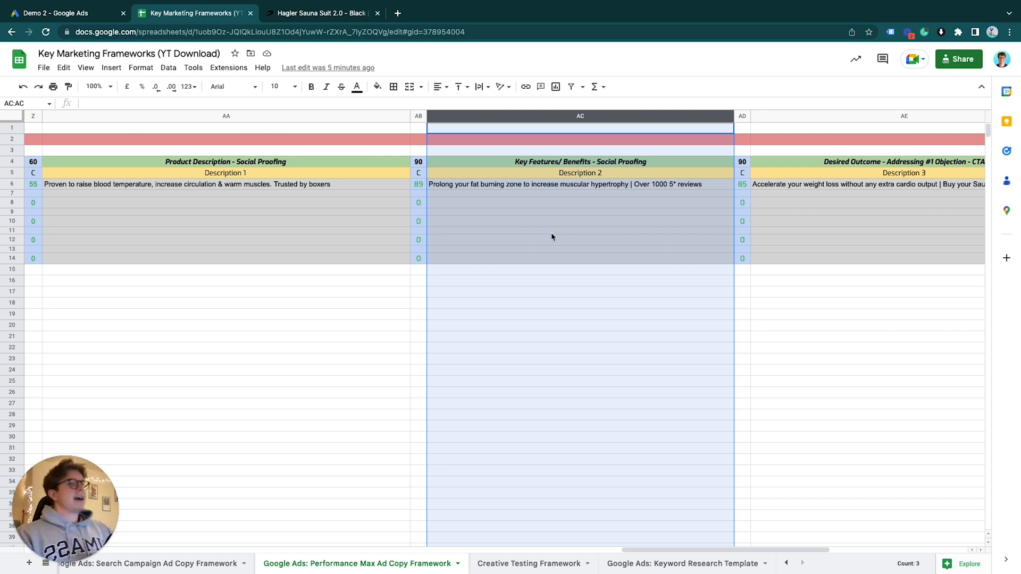
click(486, 193)
key(ctrl+c)
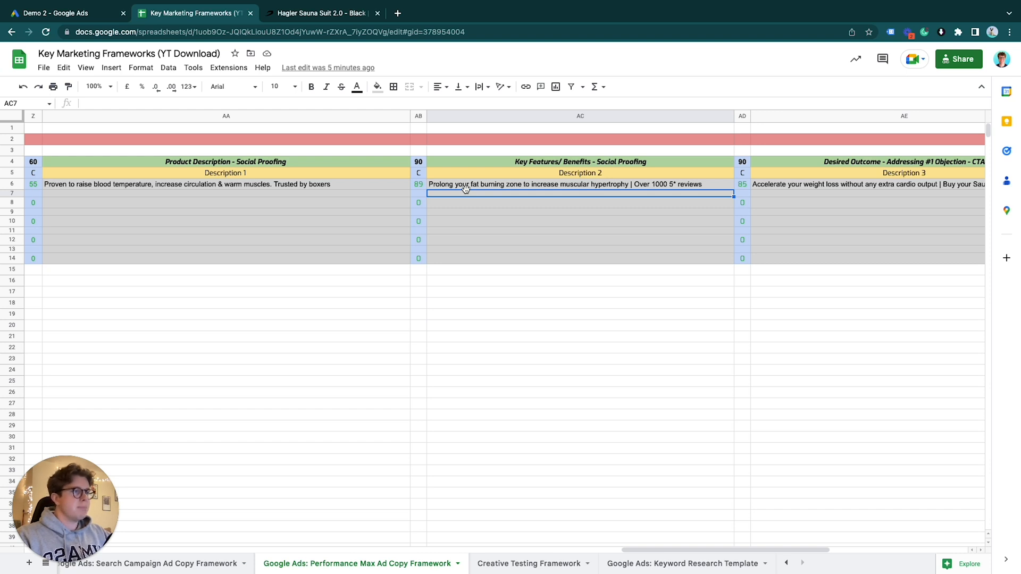
click(661, 185)
Examine the Description 3 column, its Desired Outcome - Addressing #1 Objection - CTA framework and its example copy
scroll(642, 253, right, 5)
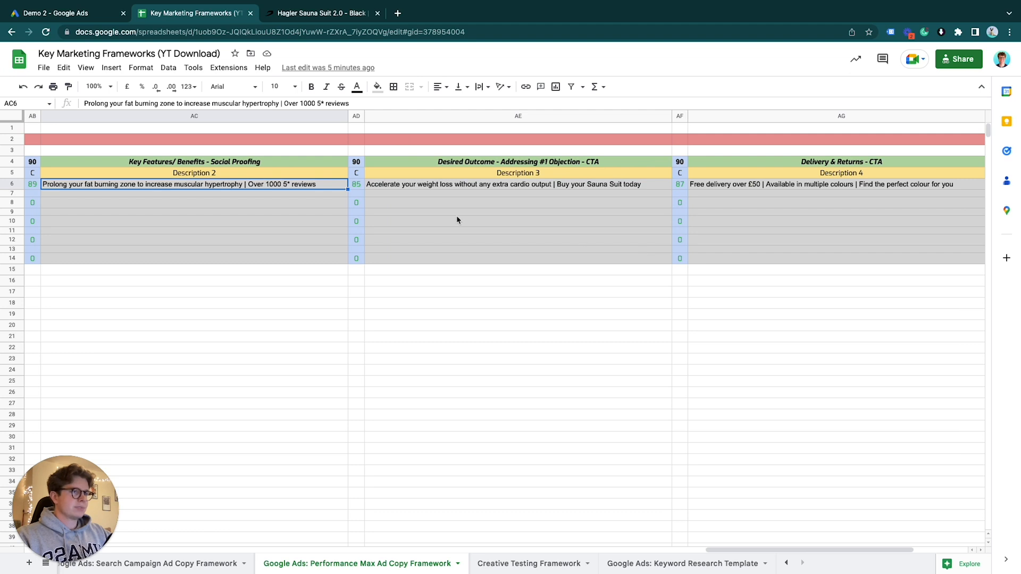
click(514, 115)
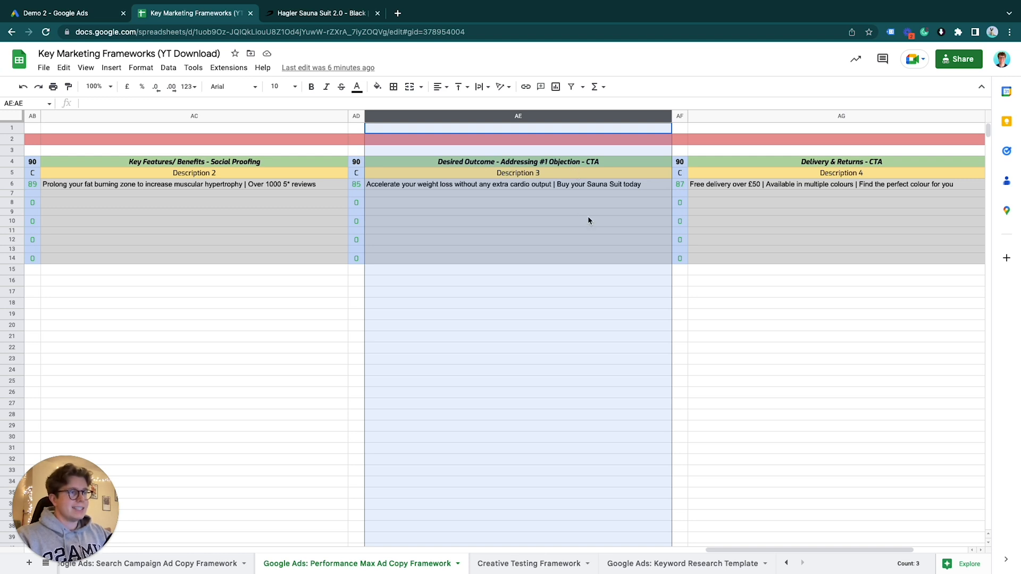
click(490, 186)
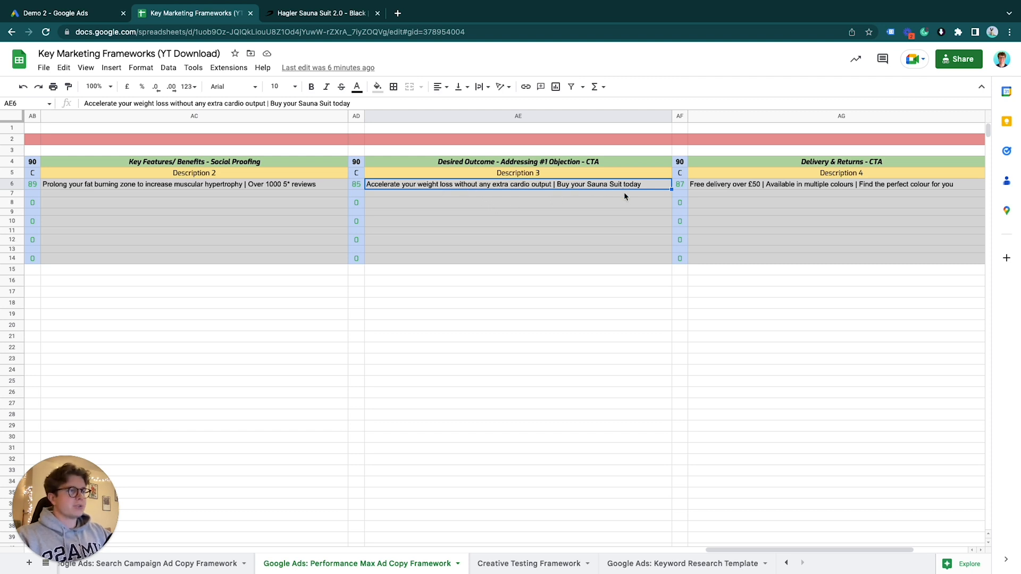
click(536, 163)
click(529, 187)
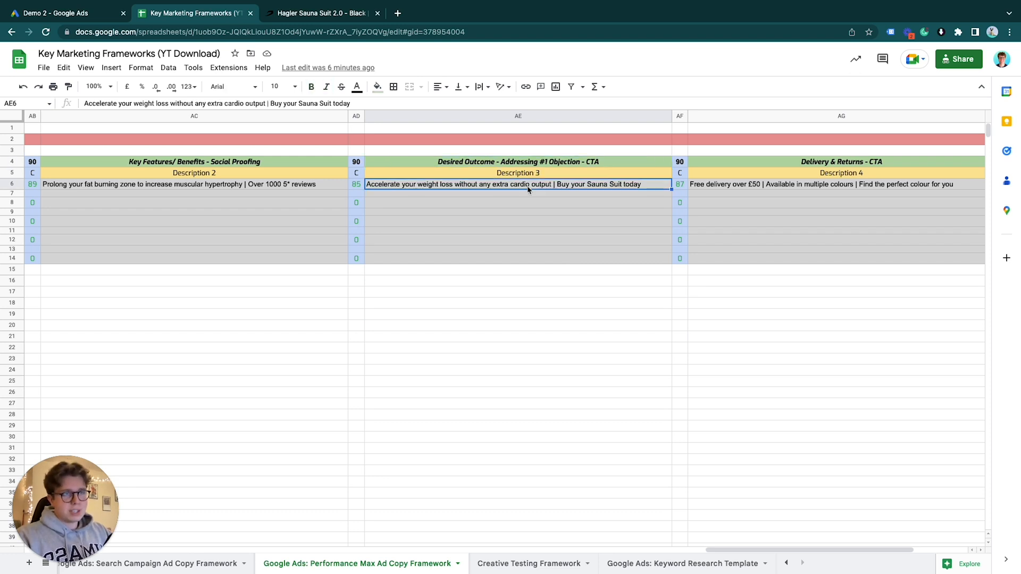
Review the Hagler Sauna Suit 2.0 product page, then return to the framework spreadsheet
click(331, 15)
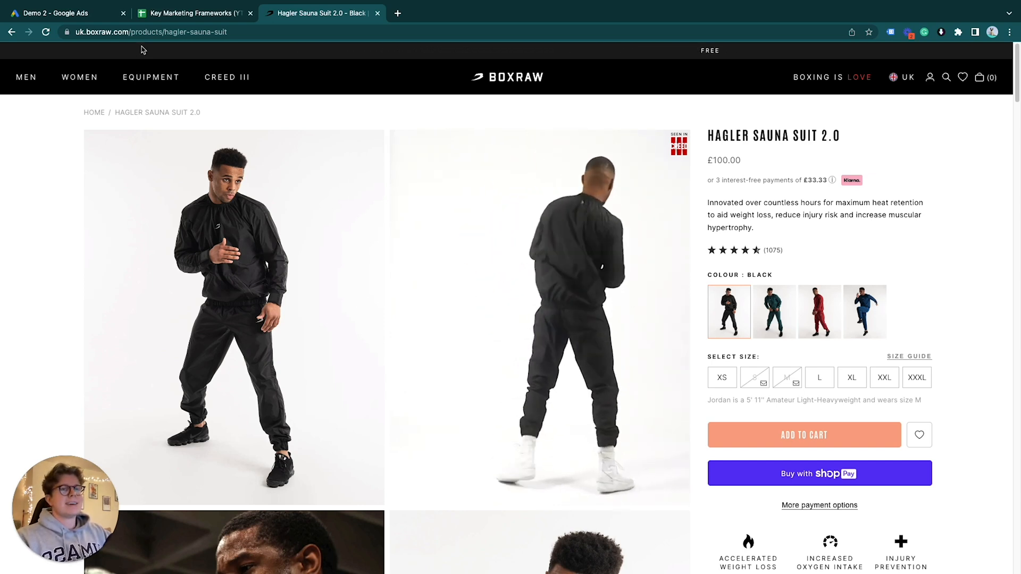
click(75, 16)
click(196, 13)
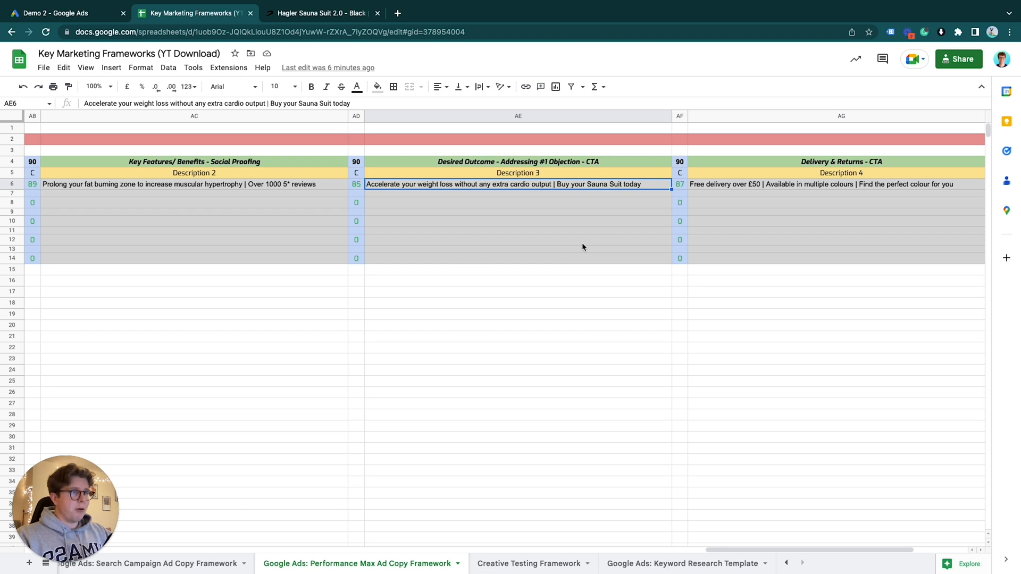
Examine the Description 4 column and its Delivery & Returns - CTA example copy
scroll(588, 216, right, 5)
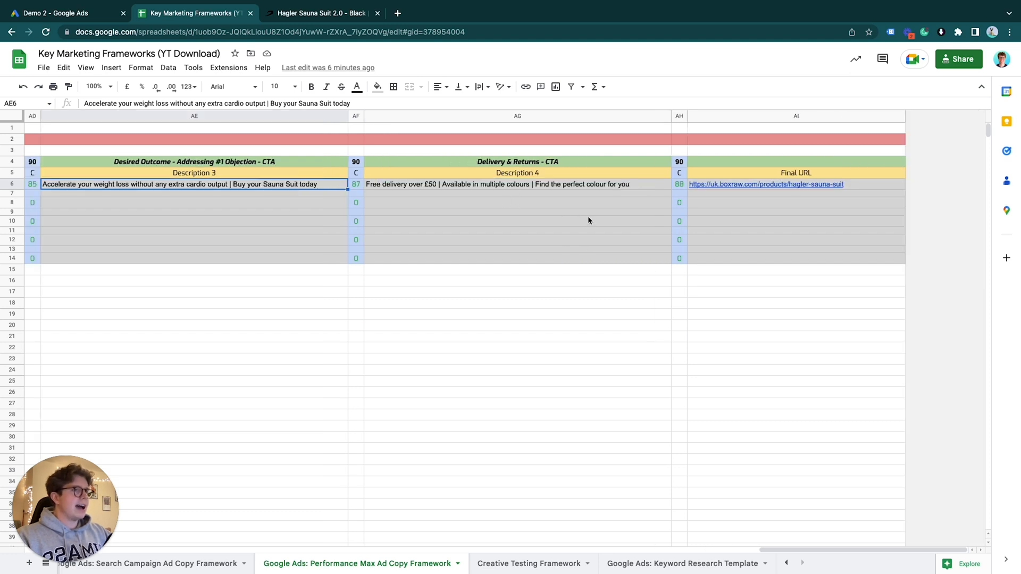
click(533, 115)
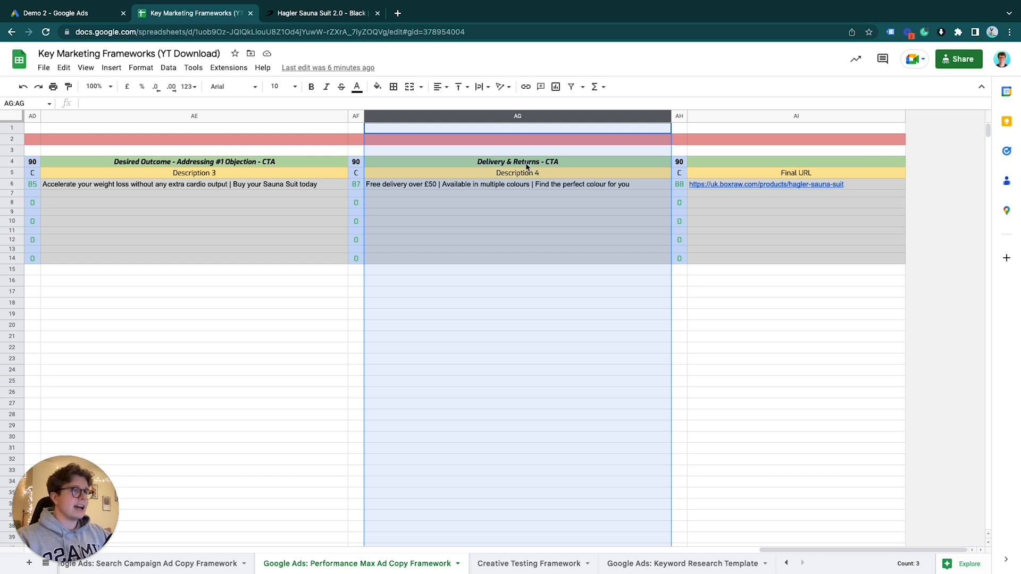
click(516, 219)
click(391, 186)
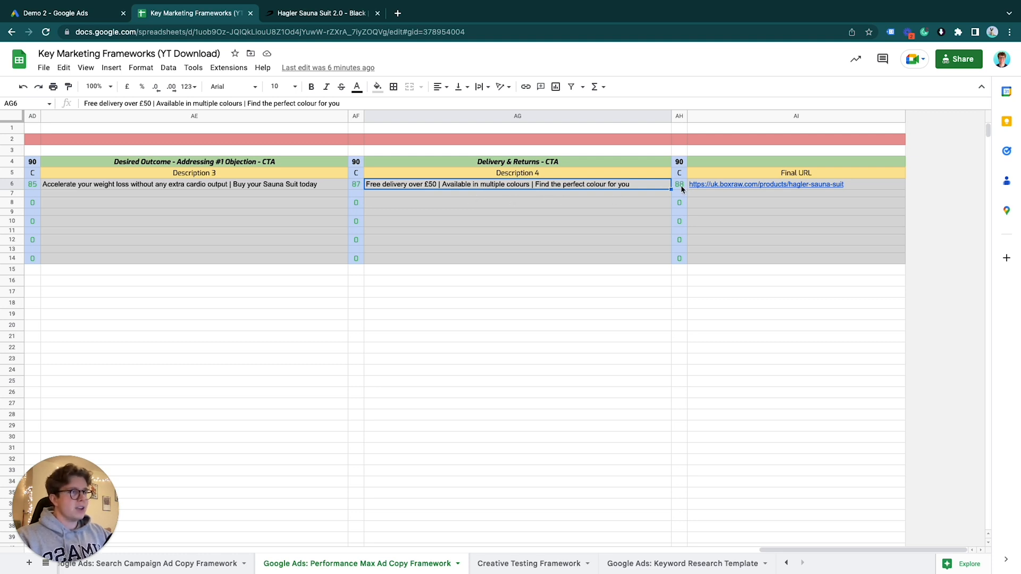
Check the Description 4 character limit and count, and inspect the Final URL example
click(680, 161)
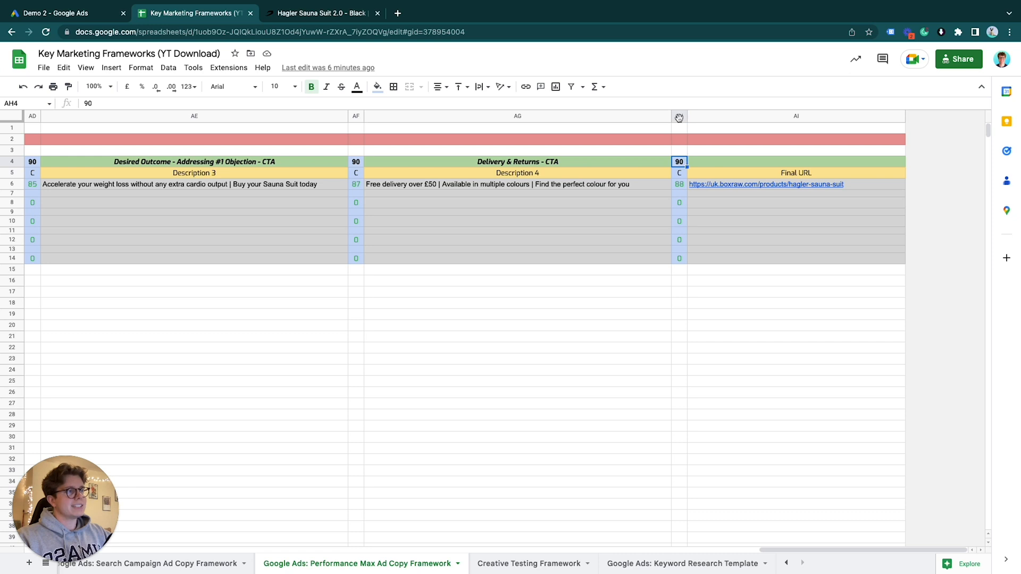
click(679, 116)
click(852, 187)
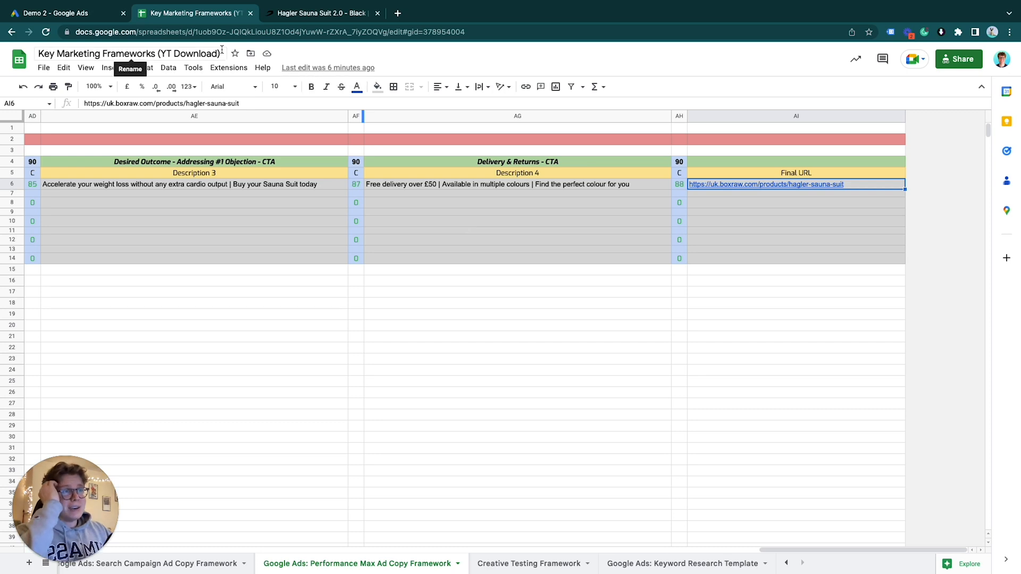
Move the framework spreadsheet into its own window and place it in split view beside the Google Ads asset group editor
drag(208, 14, 139, 14)
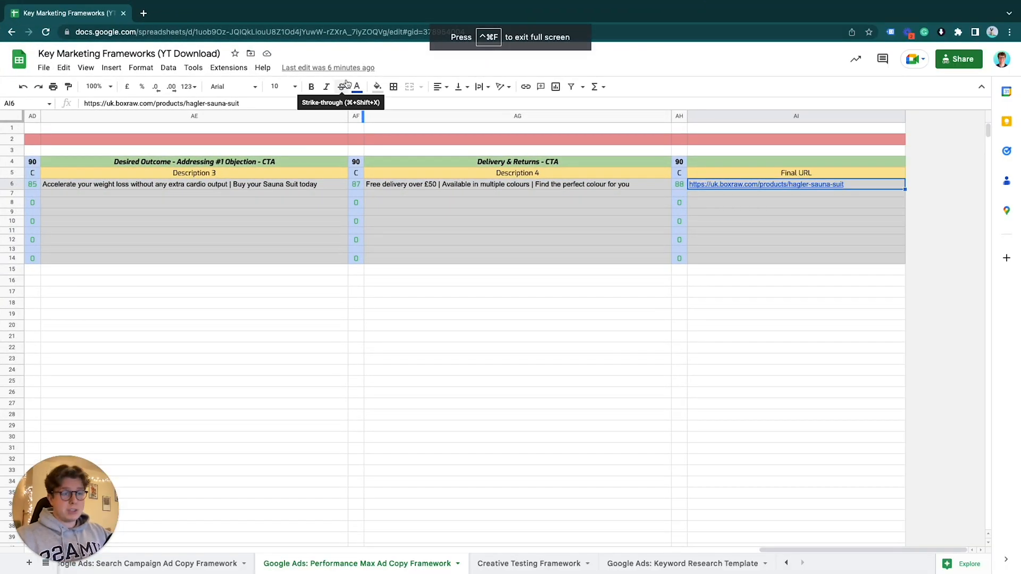
key(ctrl+Up)
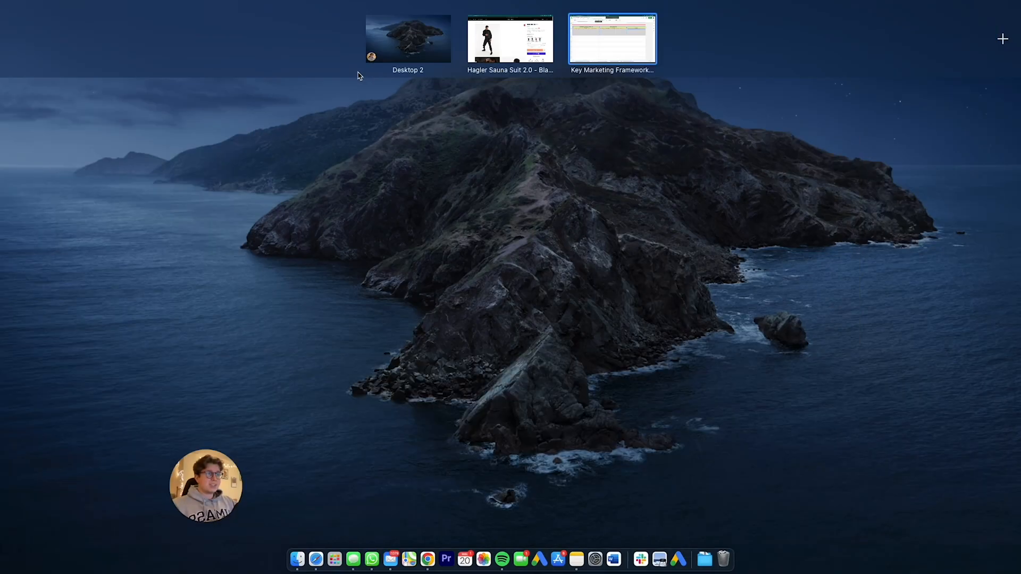
drag(633, 50, 586, 43)
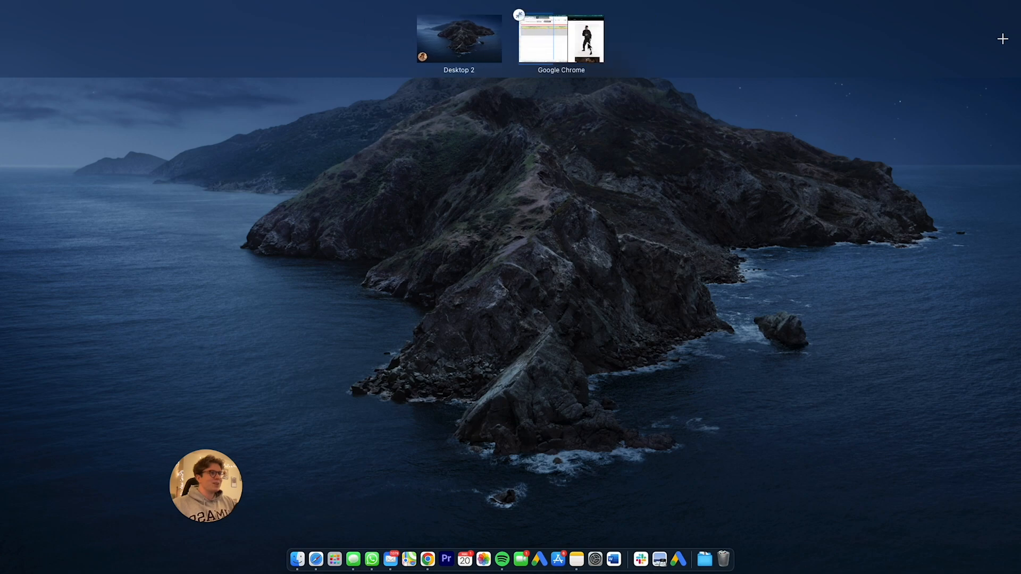
click(574, 44)
click(662, 12)
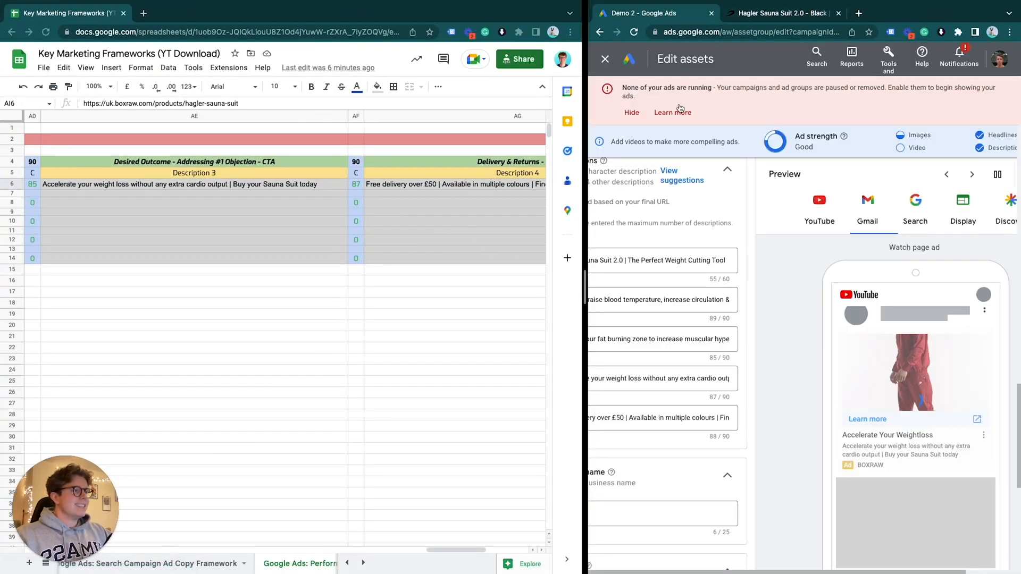
Copy the Headline 1 text "BOXRAW - Hagler Sauna Suit 2.0" from the framework and bring up the asset group's headlines section
scroll(280, 262, left, 15)
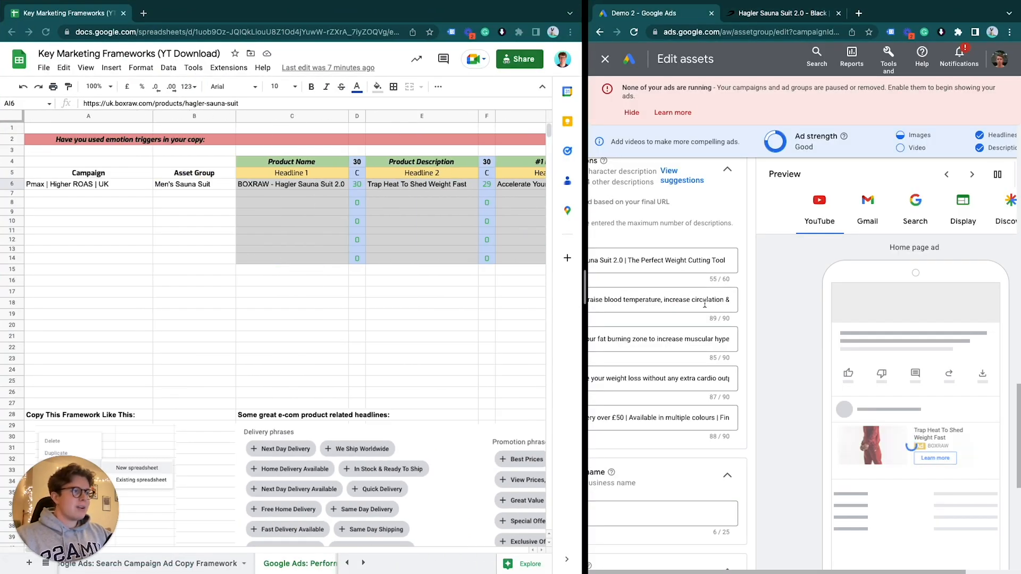
scroll(777, 303, up, 5)
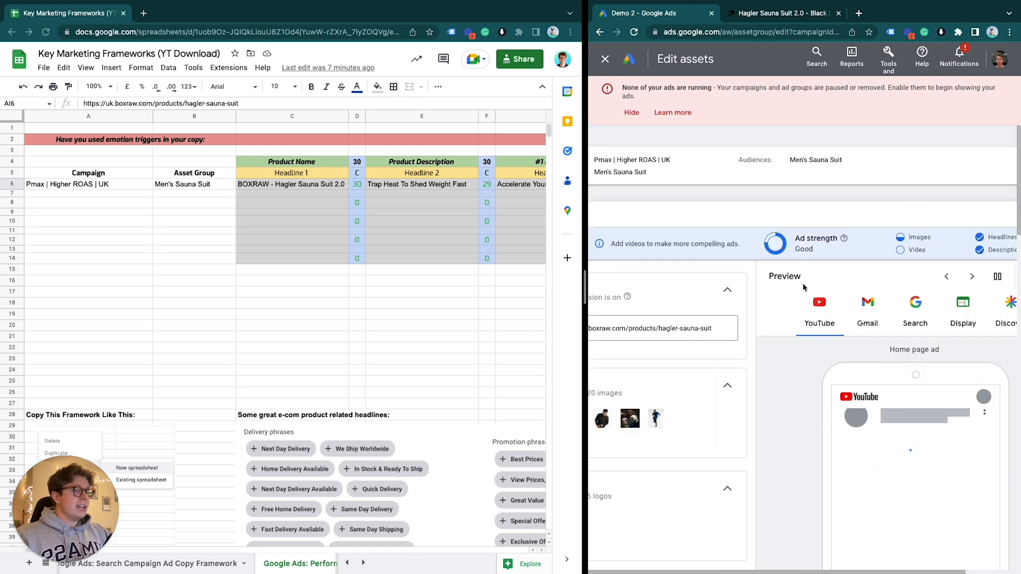
scroll(804, 287, down, 2)
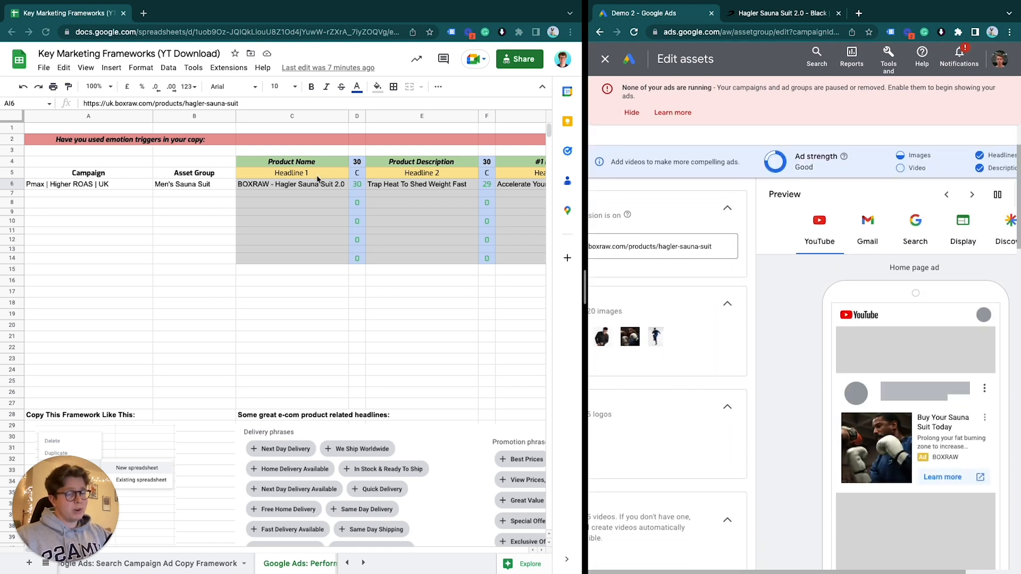
scroll(808, 285, down, 1)
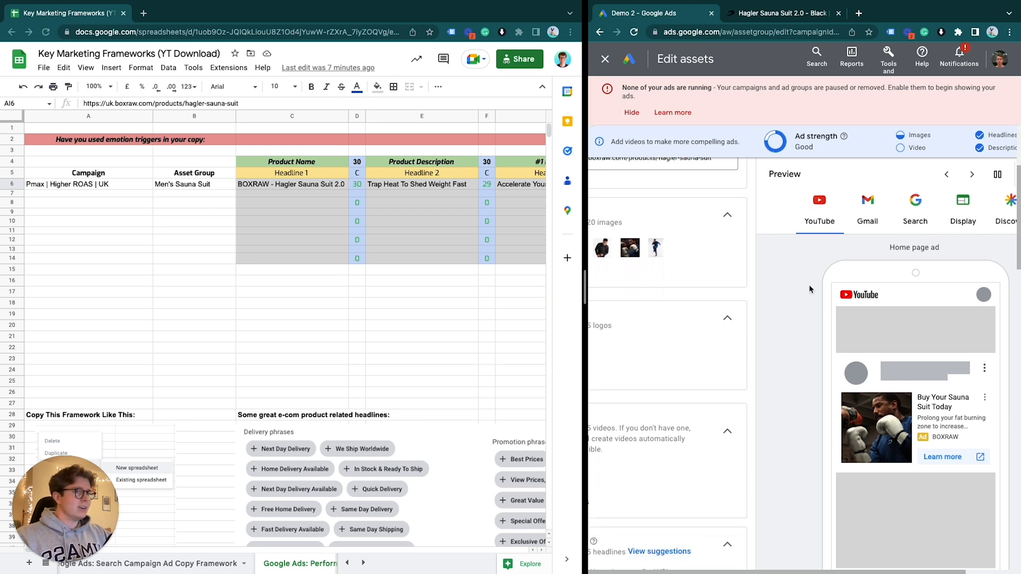
scroll(808, 285, up, 3)
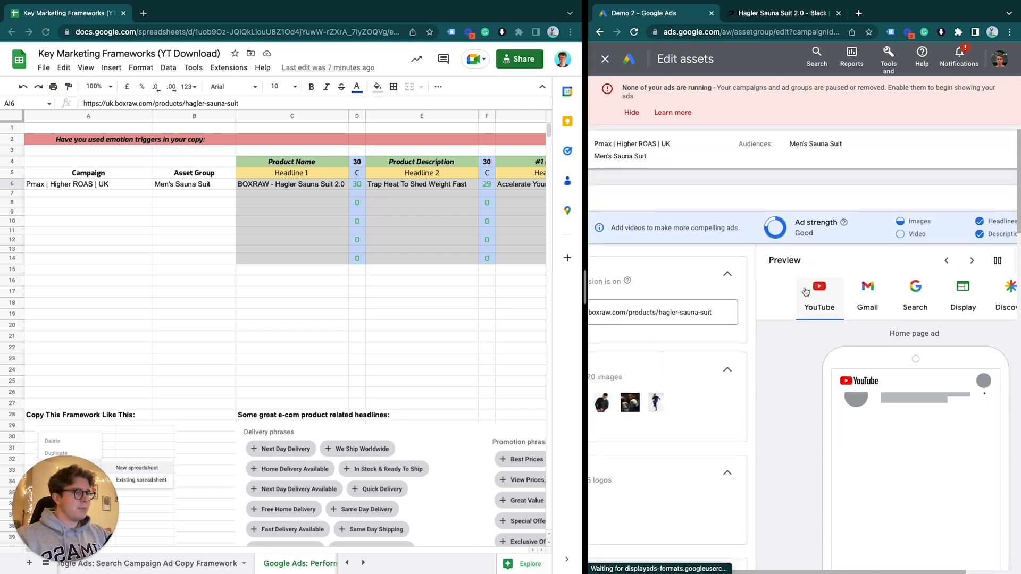
click(292, 184)
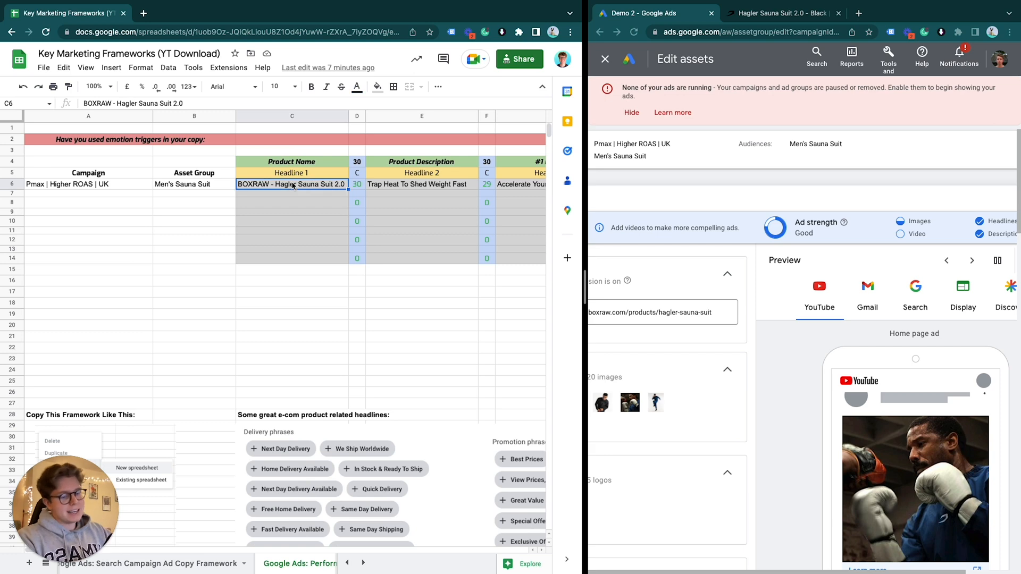
key(ctrl+c)
scroll(675, 349, down, 2)
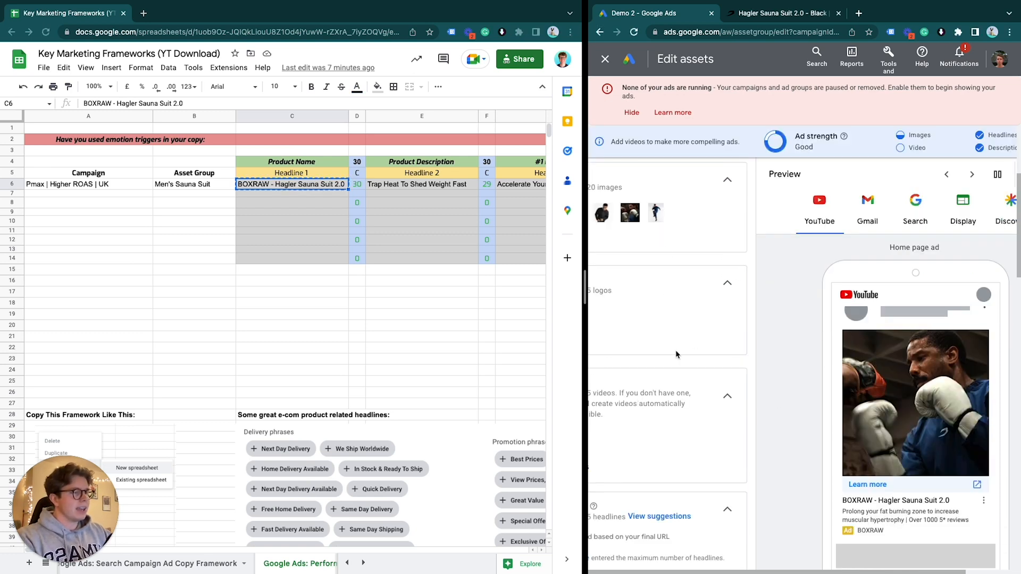